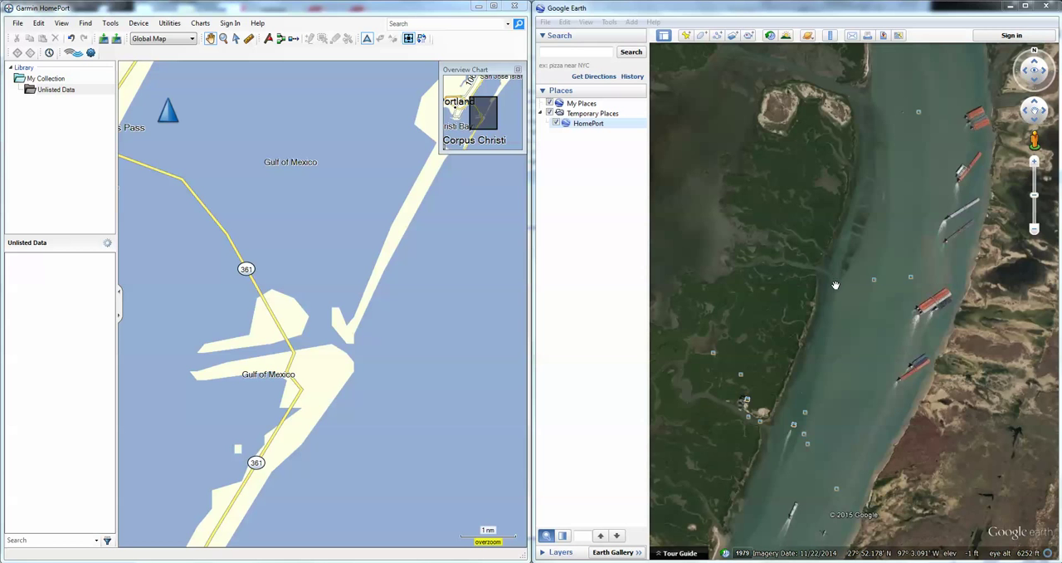
Examine the creek mouth on the west shore of the Lydia Ann Channel in the Google Earth satellite imagery, closing the Navionics chart view
click(835, 284)
scroll(834, 284, up, 3)
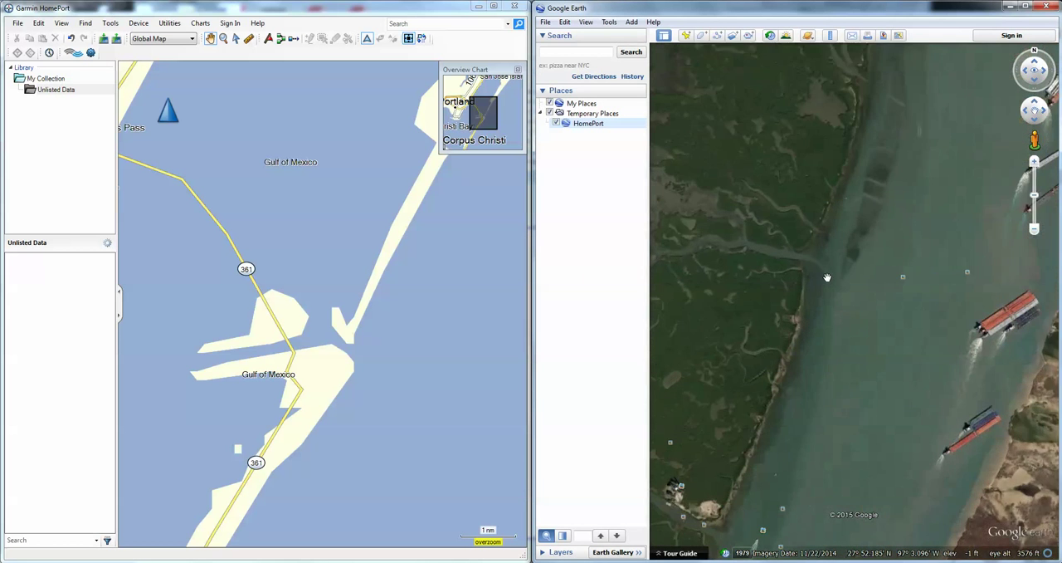
drag(819, 278, 877, 315)
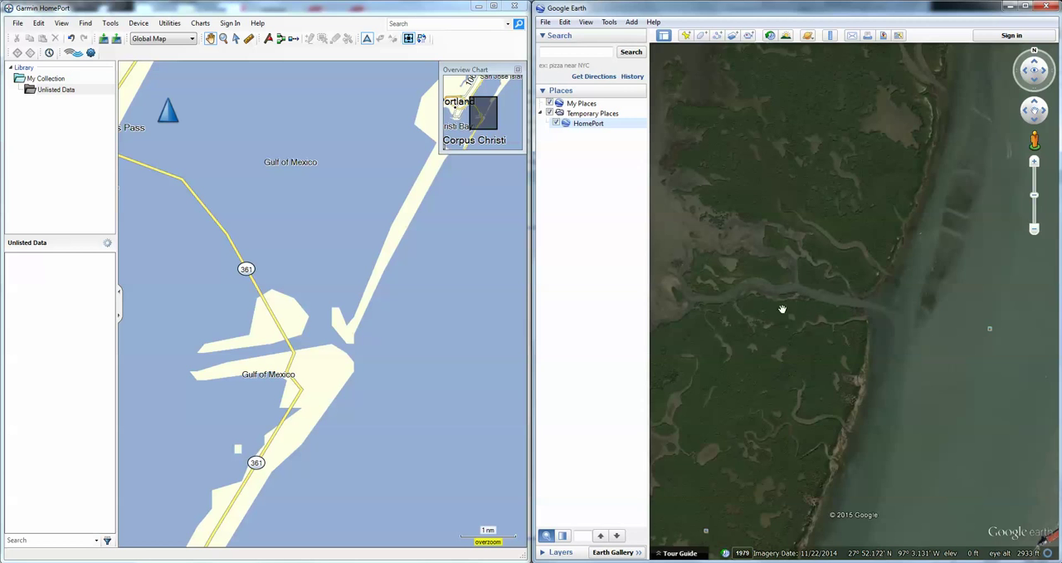
drag(782, 310, 824, 295)
scroll(820, 298, up, 1)
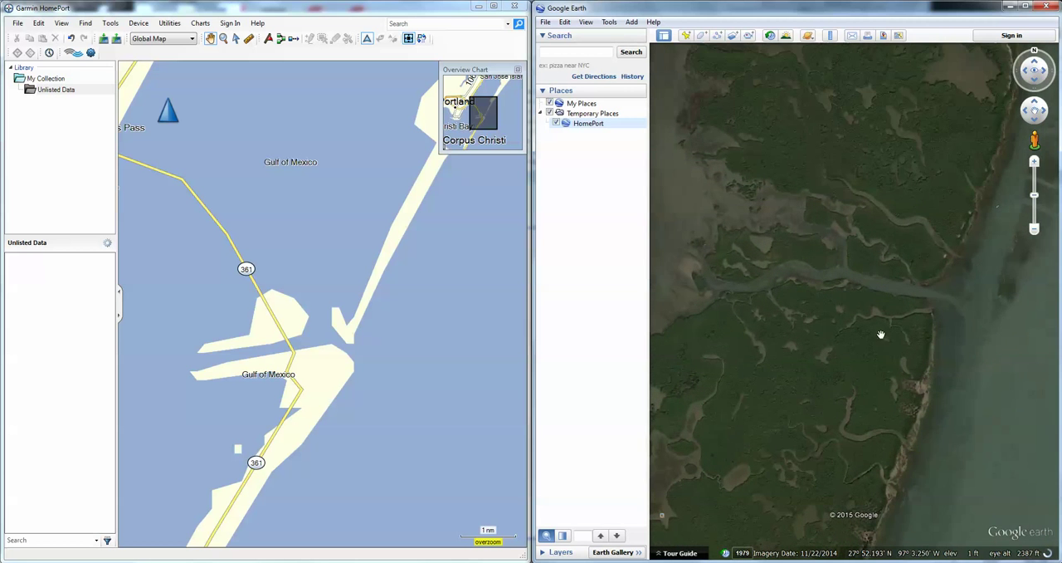
scroll(861, 336, down, 3)
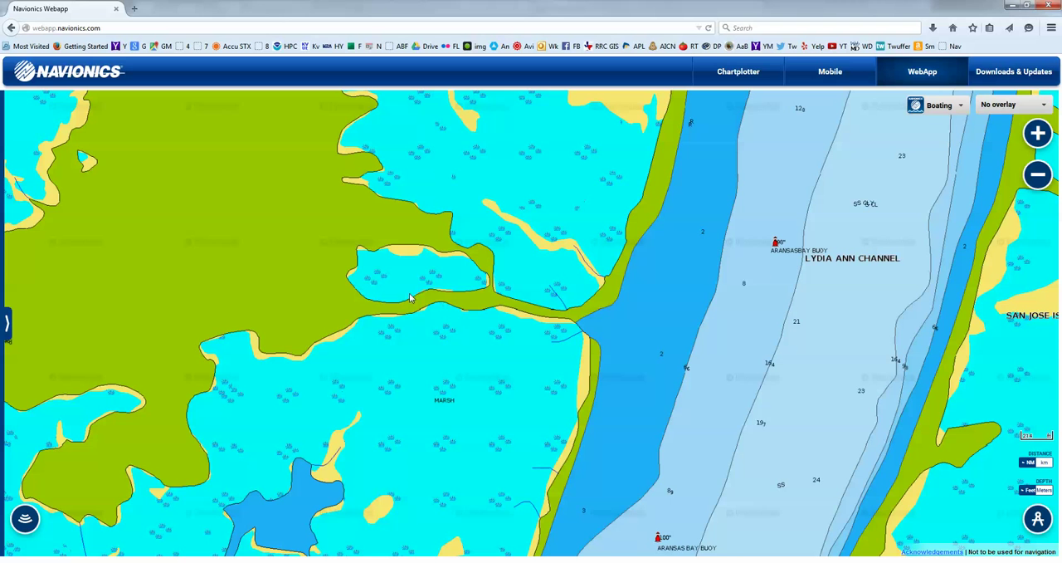
click(1011, 6)
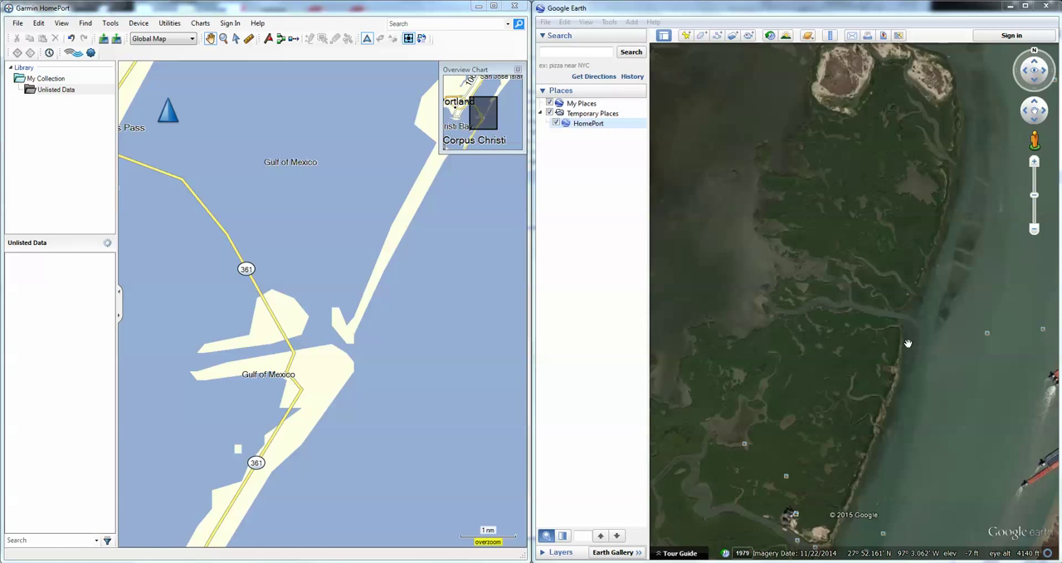
drag(886, 344, 858, 307)
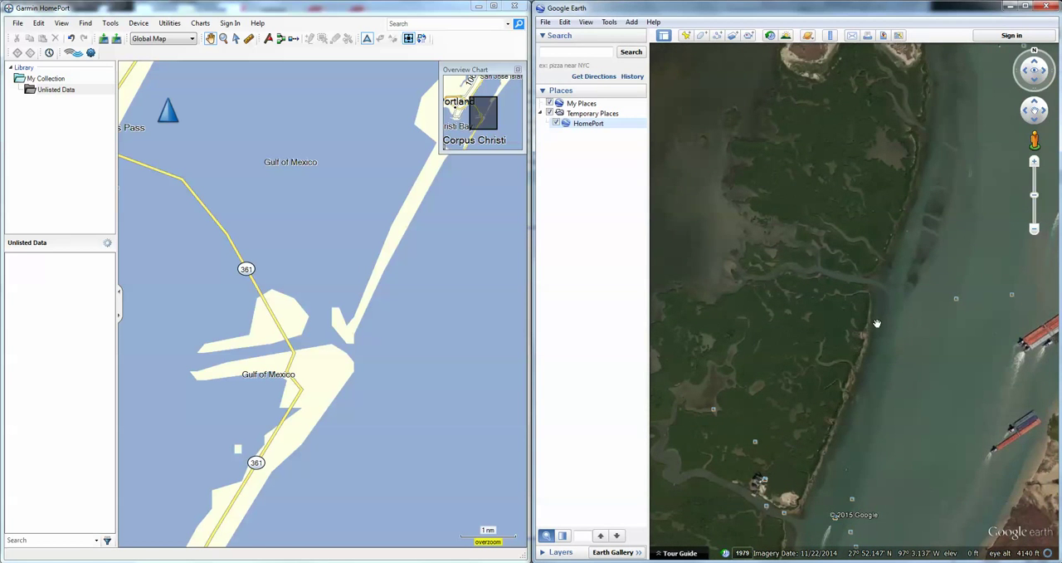
scroll(876, 308, up, 1)
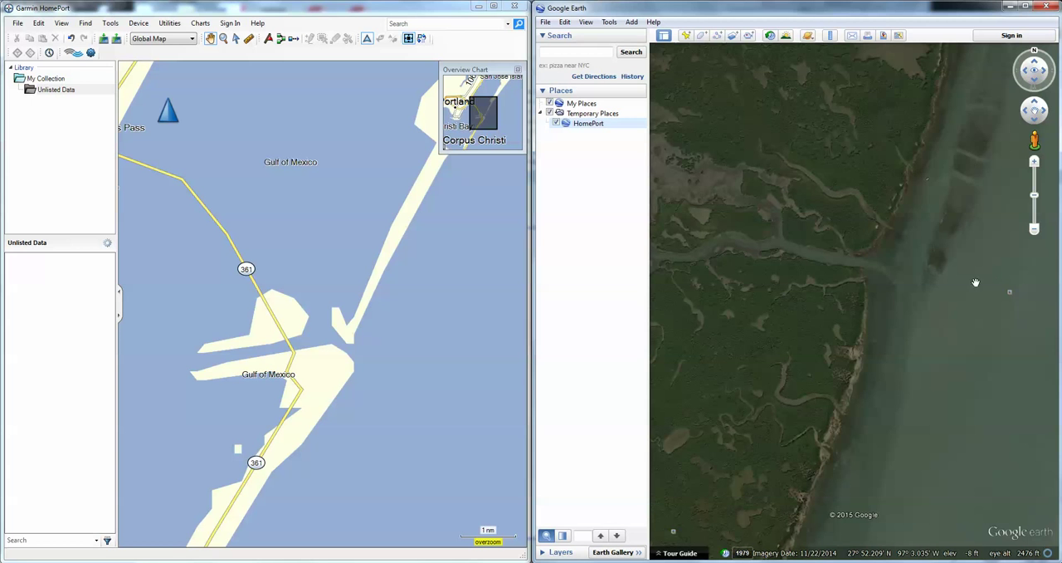
scroll(1031, 292, down, 3)
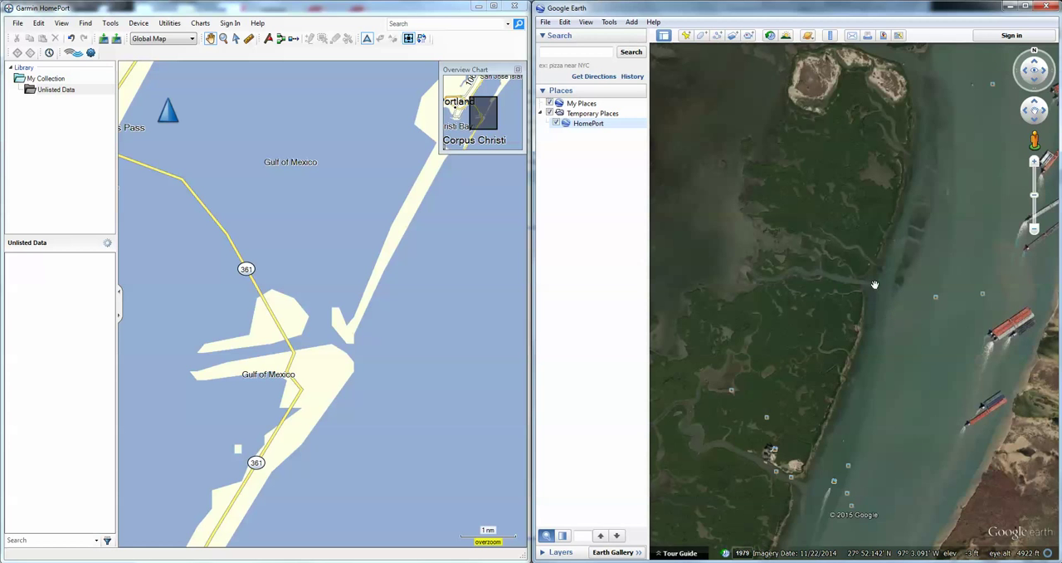
scroll(872, 284, up, 3)
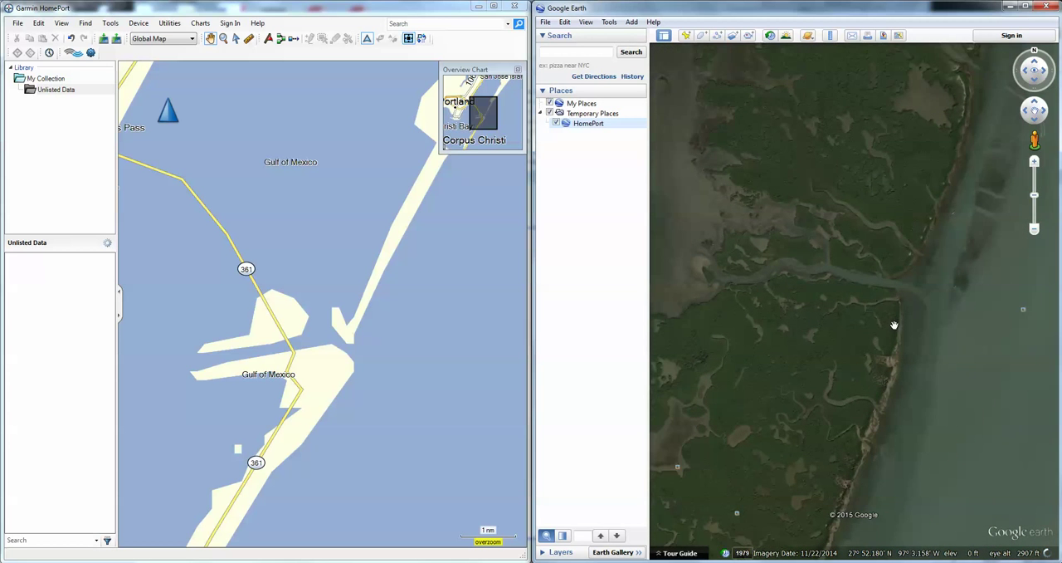
drag(895, 325, 856, 328)
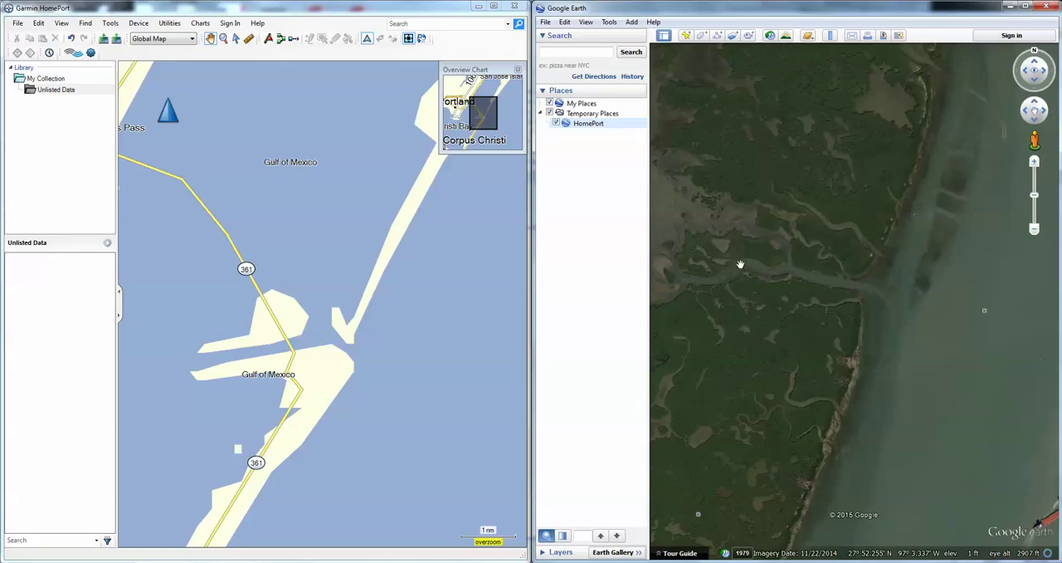
Show the historical imagery dated 1/2009 and inspect the creek mouth and shoreline in it
click(743, 553)
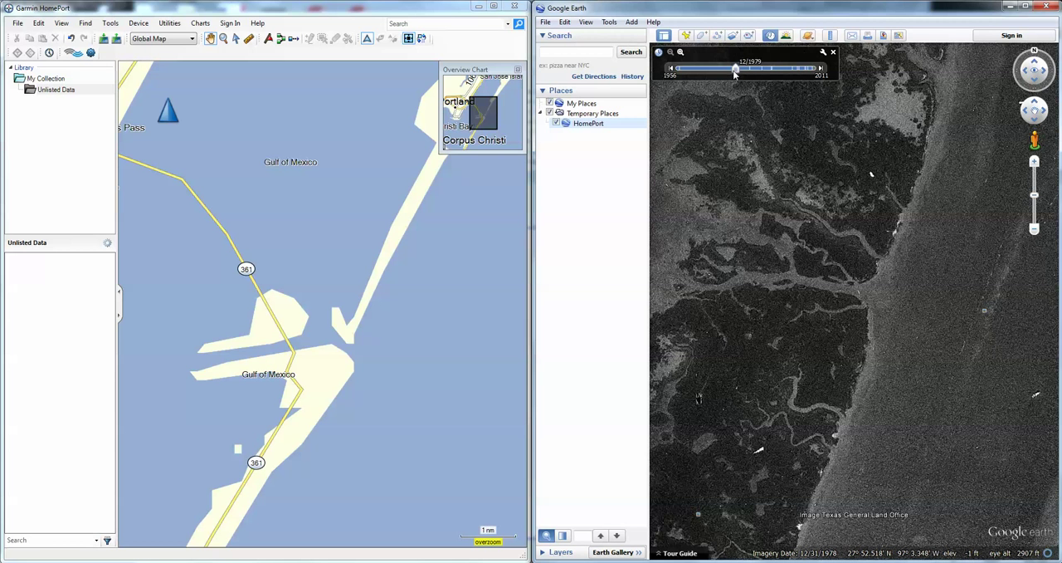
drag(736, 73, 814, 72)
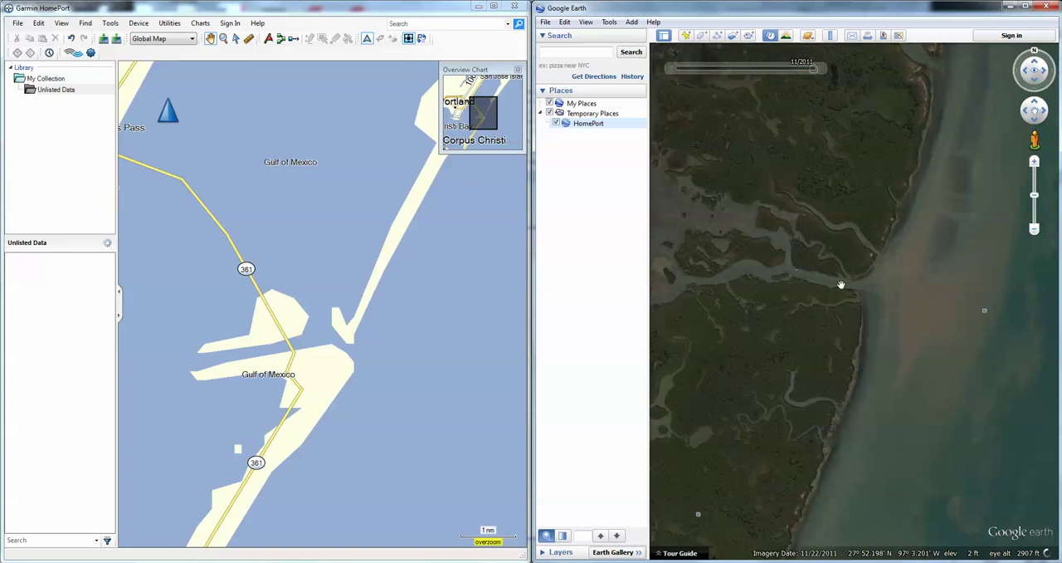
click(671, 72)
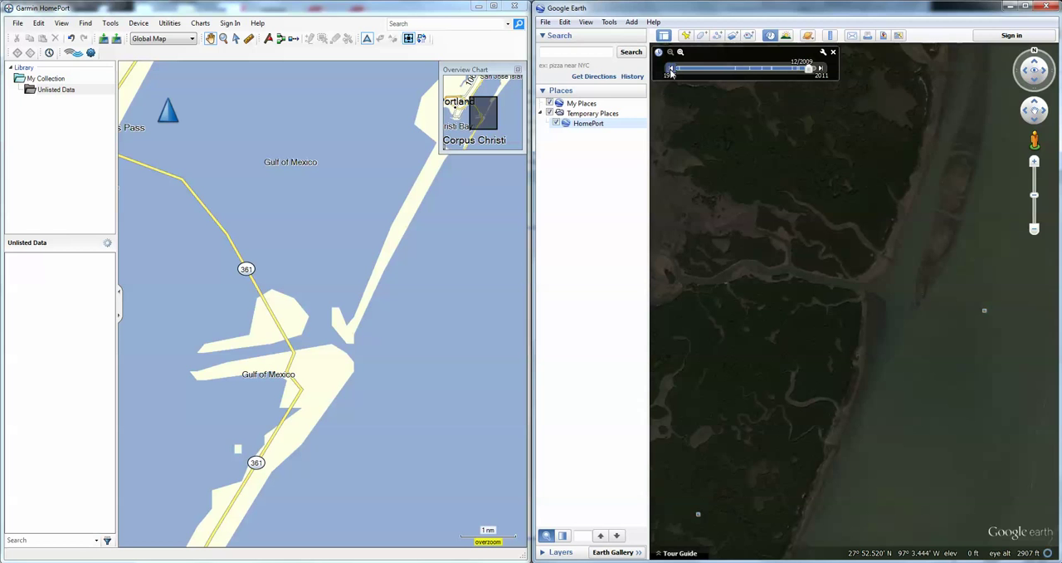
click(671, 72)
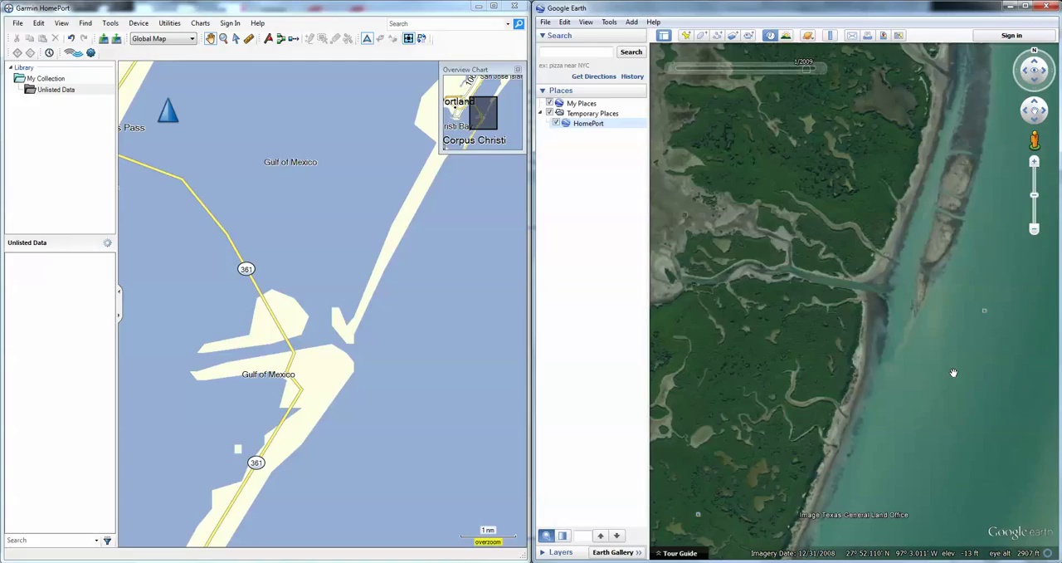
scroll(894, 336, up, 1)
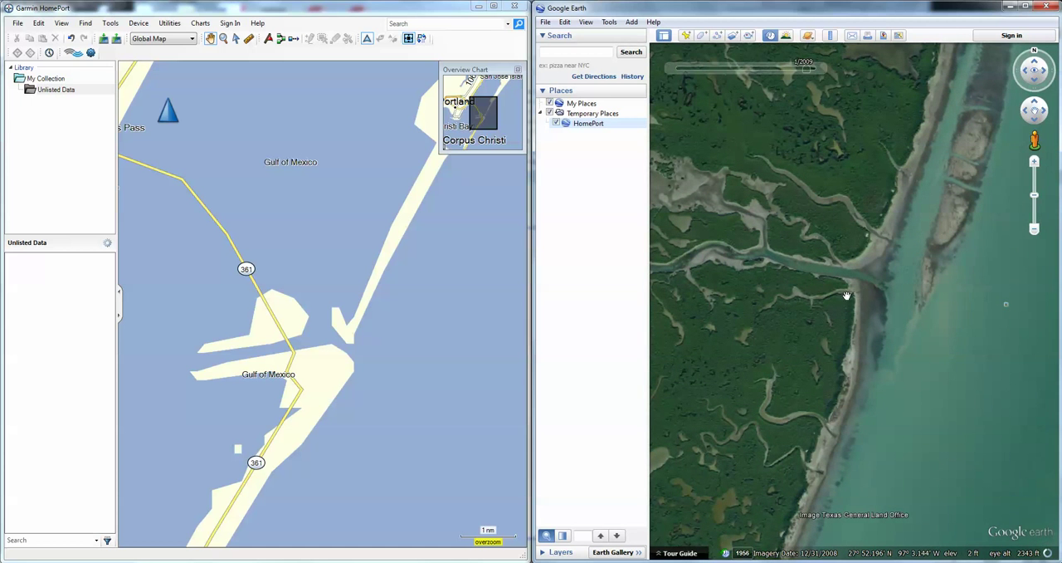
scroll(836, 288, up, 1)
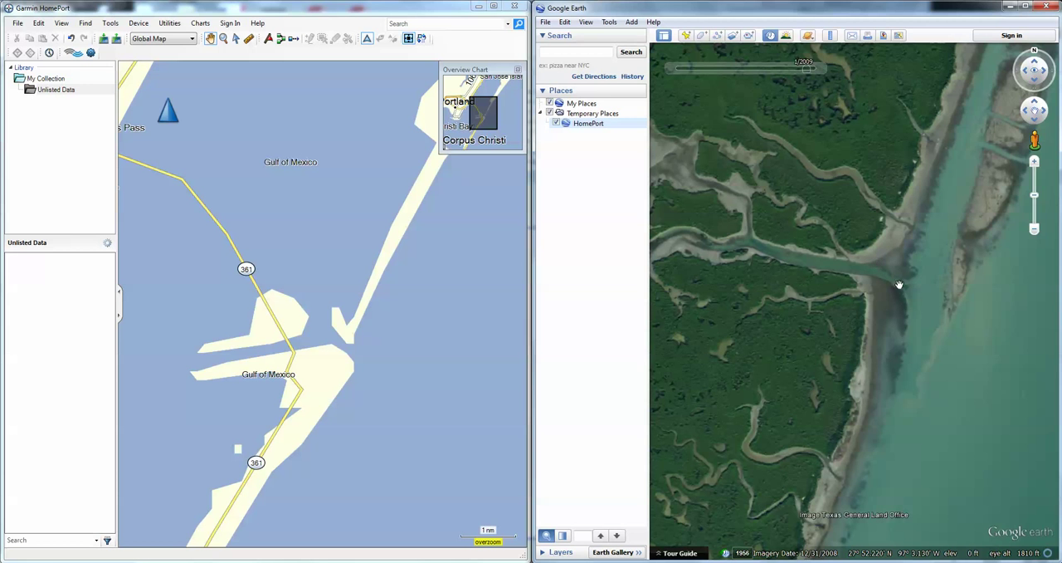
scroll(910, 310, down, 1)
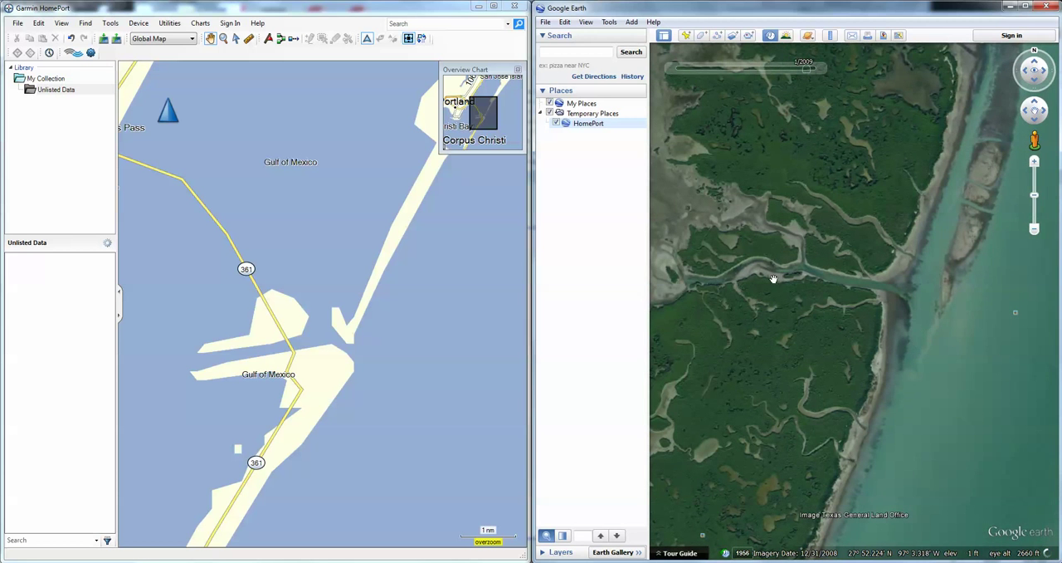
scroll(863, 292, up, 1)
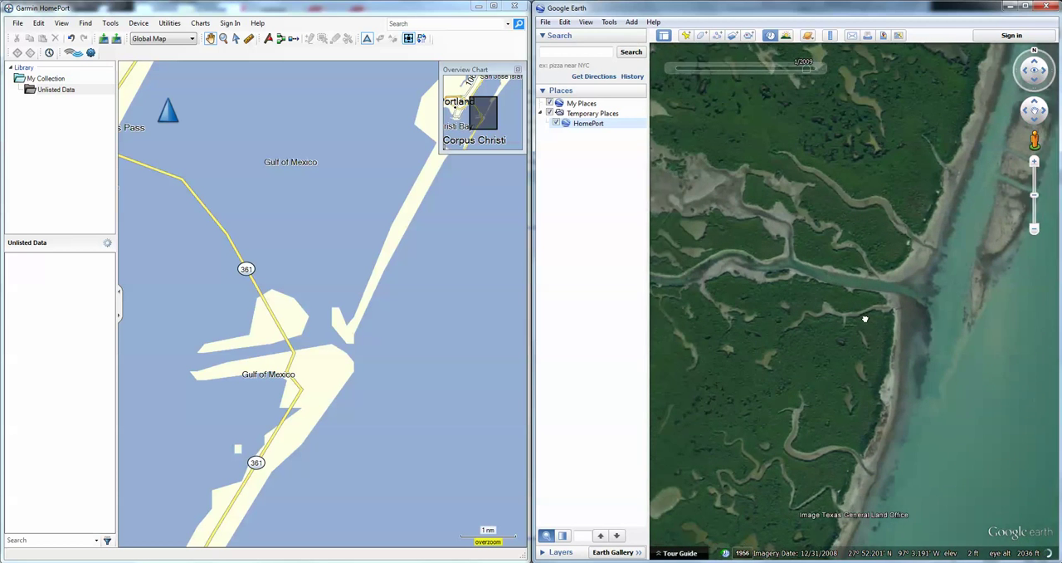
drag(859, 318, 834, 317)
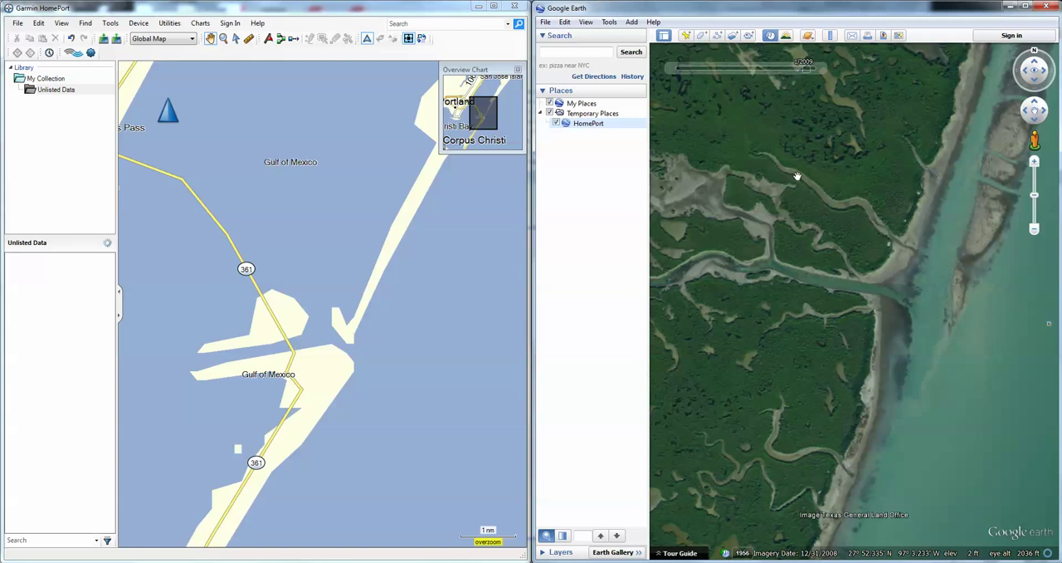
Check in the Google Earth and Garmin HomePort options that both show coordinates in degrees and decimal minutes, and accept both dialogs
click(607, 24)
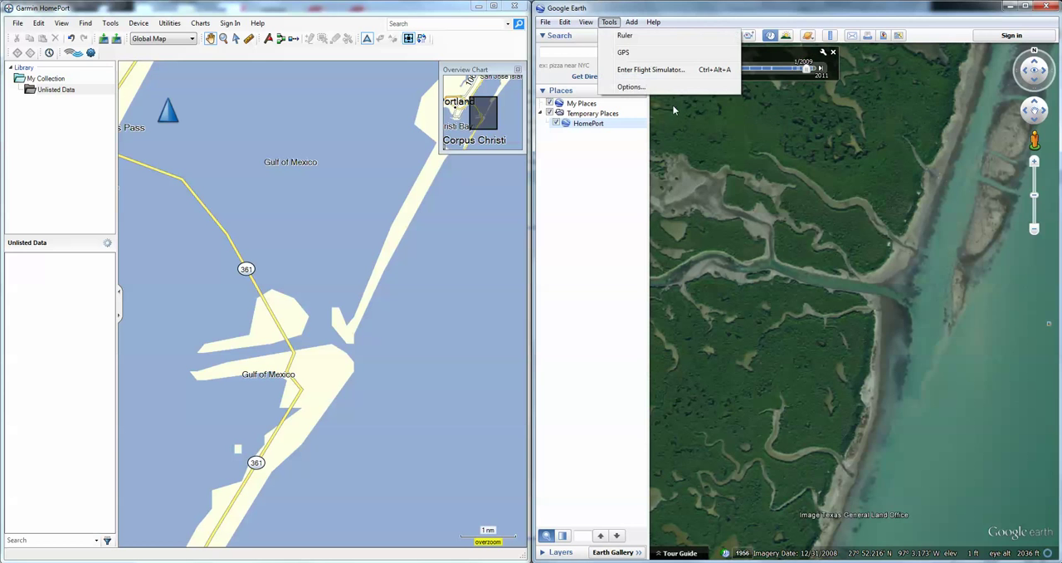
click(649, 89)
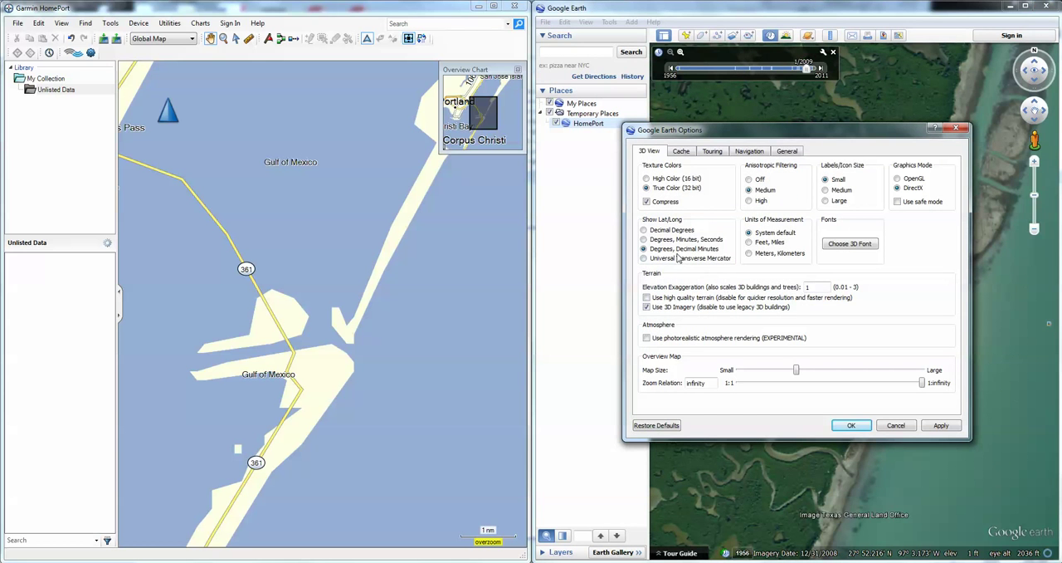
click(88, 9)
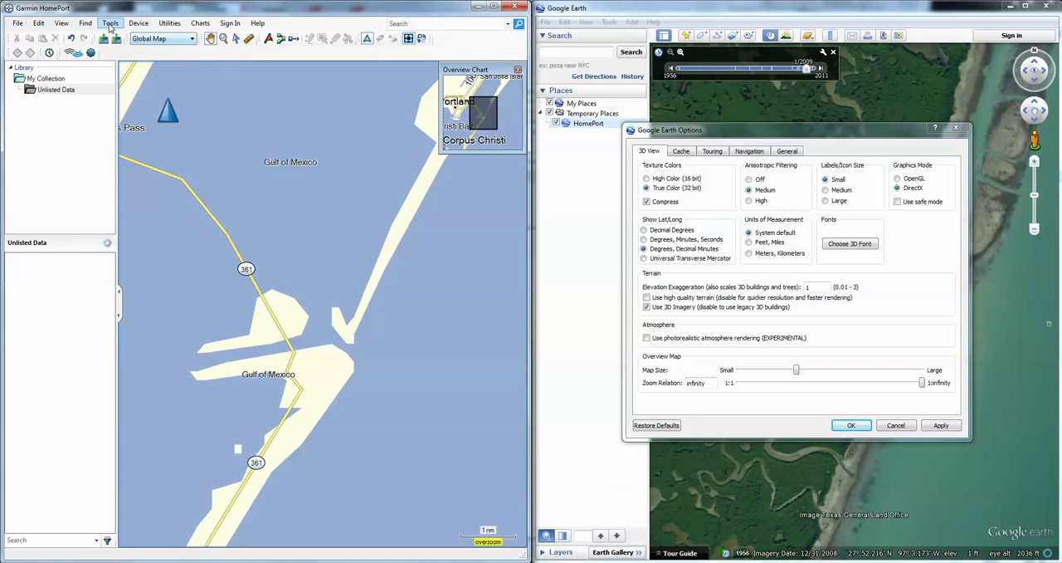
click(169, 24)
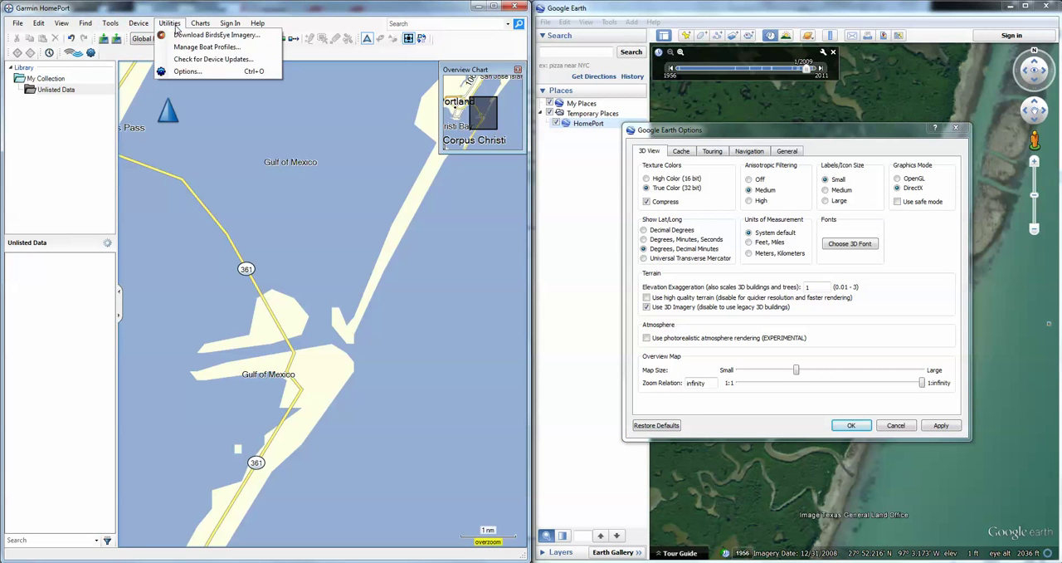
click(188, 72)
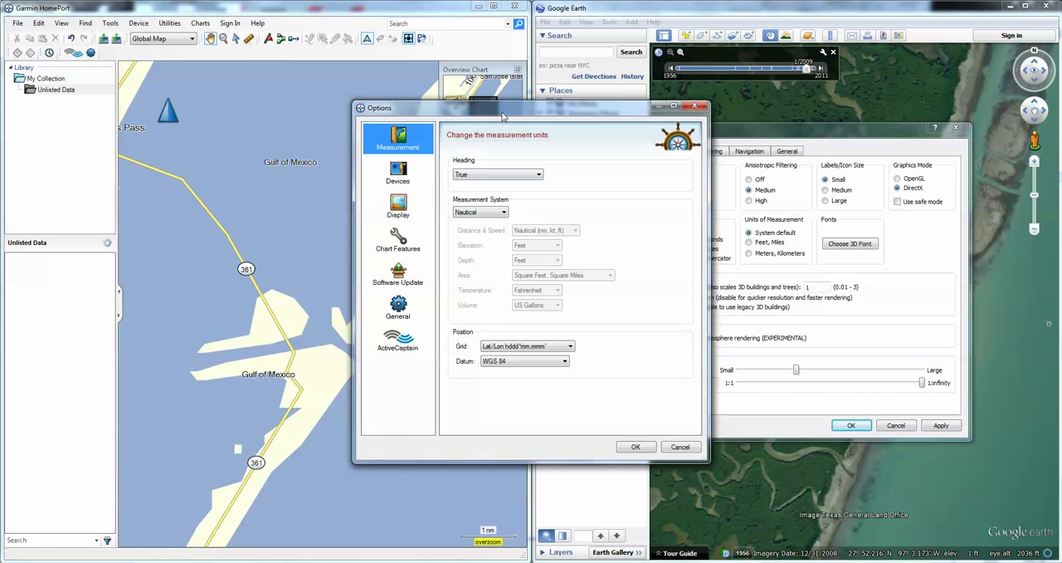
drag(502, 116, 273, 116)
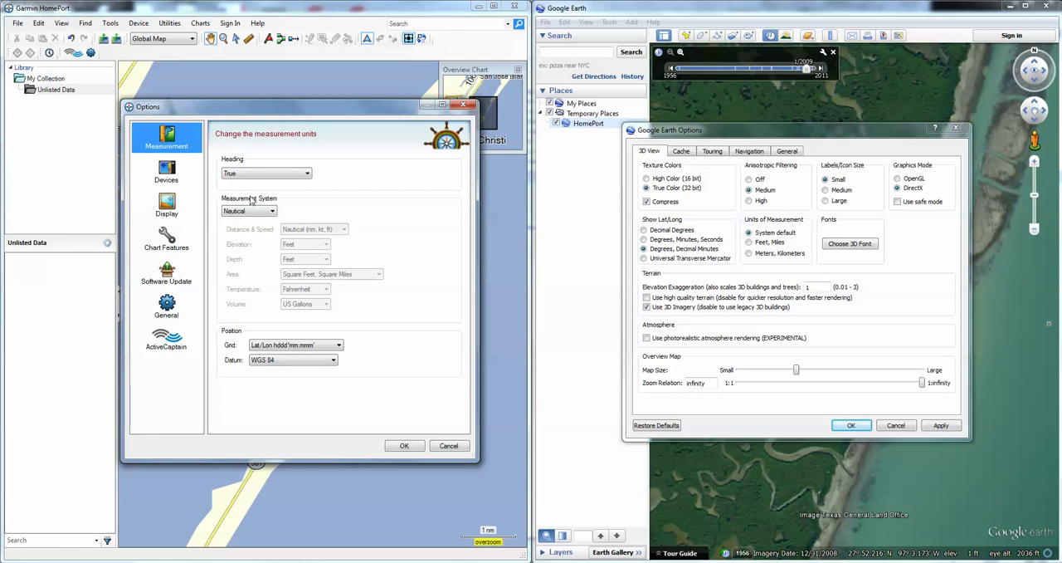
click(303, 351)
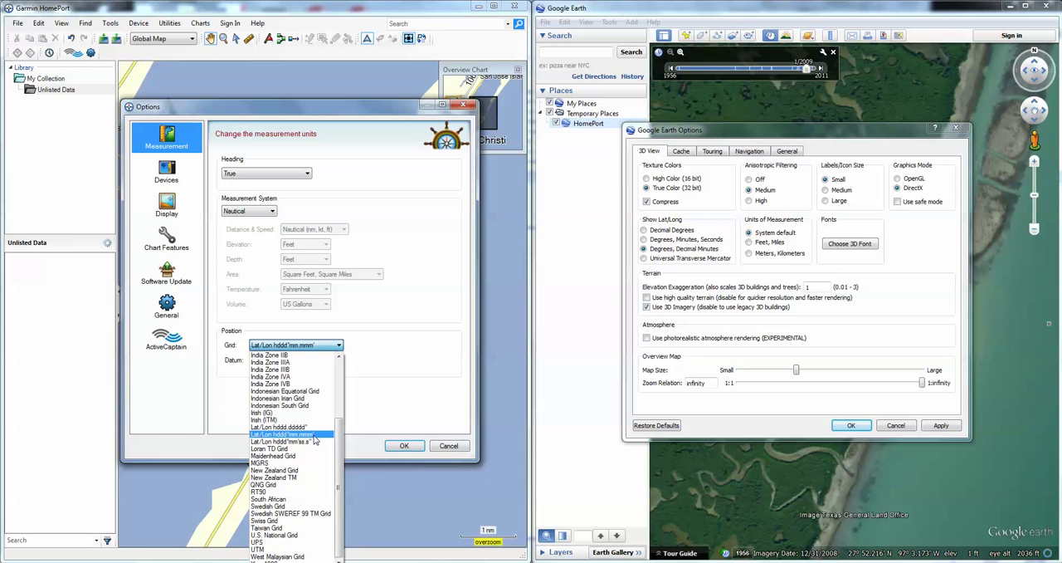
click(402, 453)
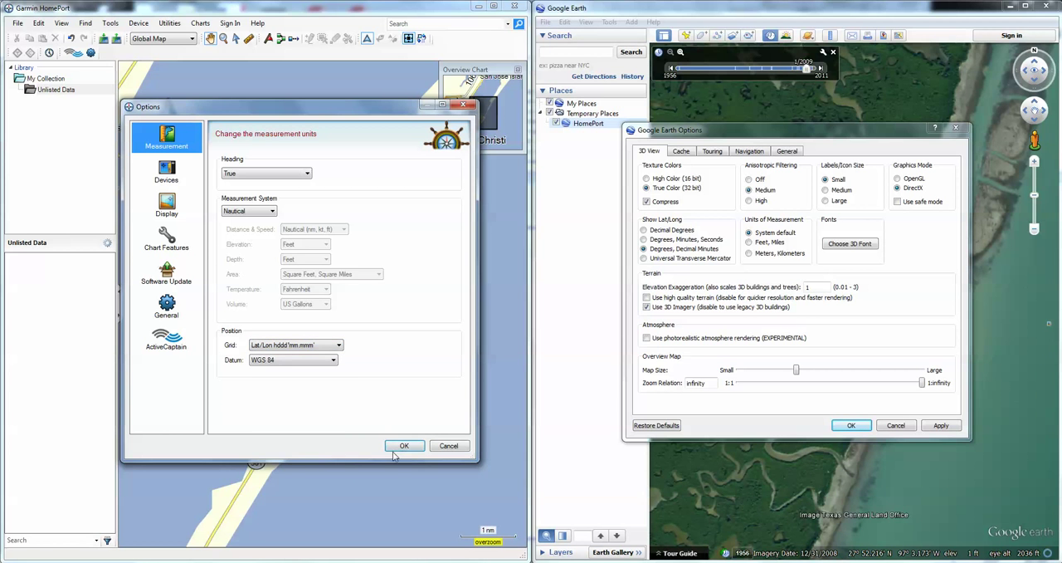
click(403, 447)
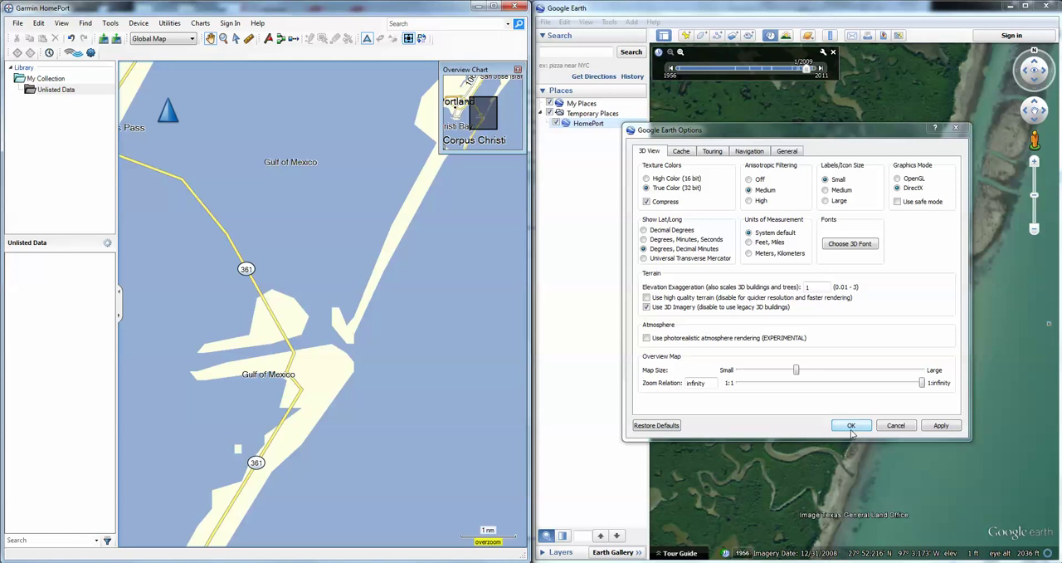
click(850, 425)
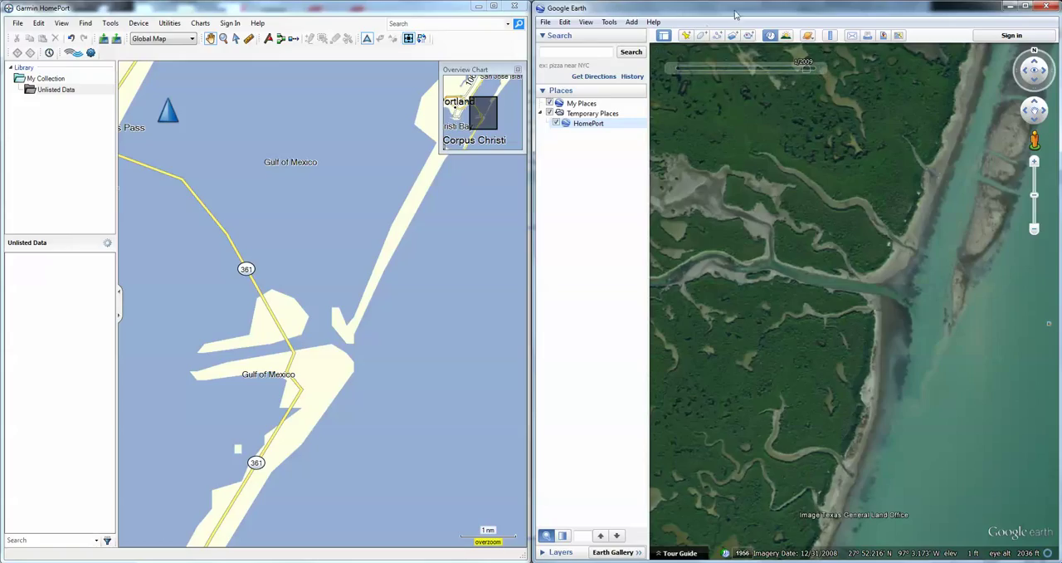
Add a new placemark near the creek mouth and give it the dot-in-circle icon (placemark_circle)
click(686, 37)
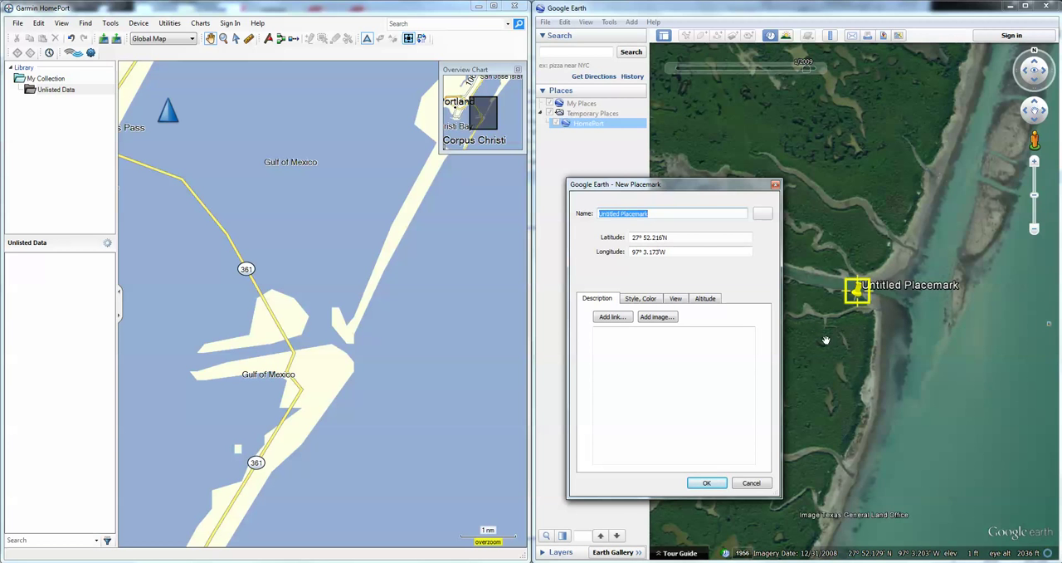
click(761, 213)
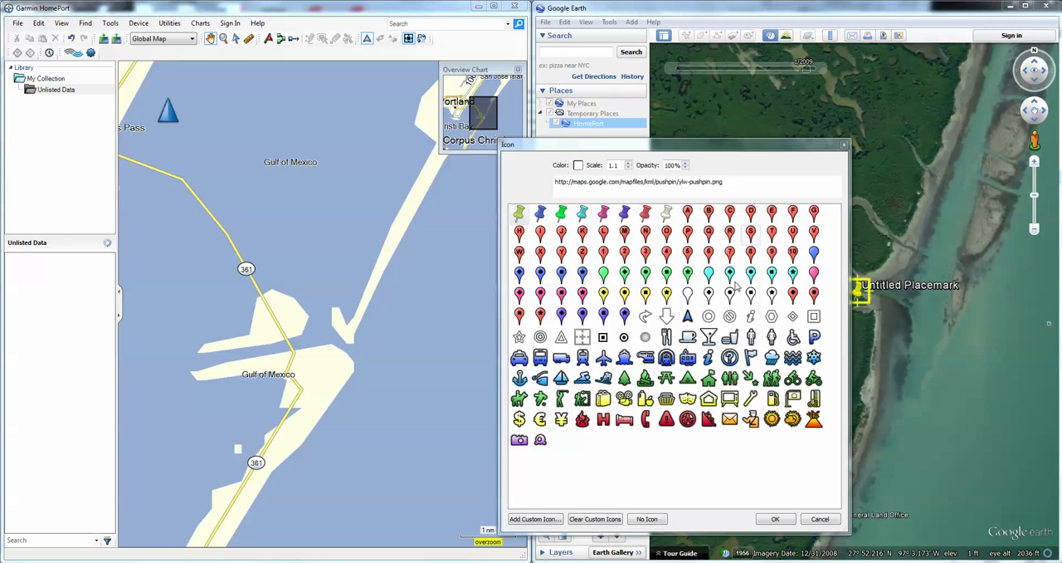
click(624, 338)
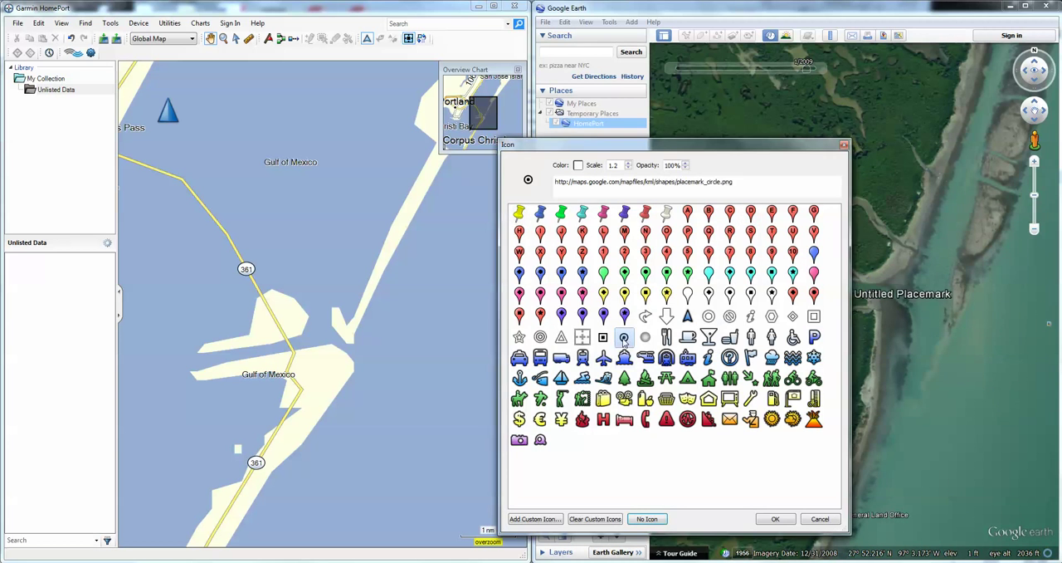
click(776, 519)
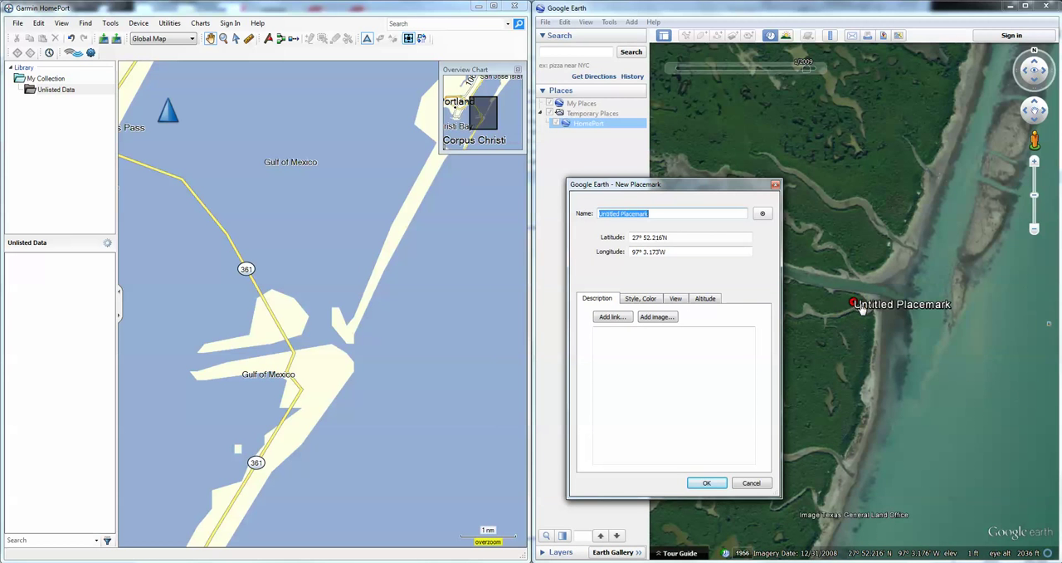
Move the placemark into the open channel at 27° 52.104'N, 97° 3.066'W and copy its latitude into Garmin HomePort's Locate Coordinates
drag(855, 304, 956, 425)
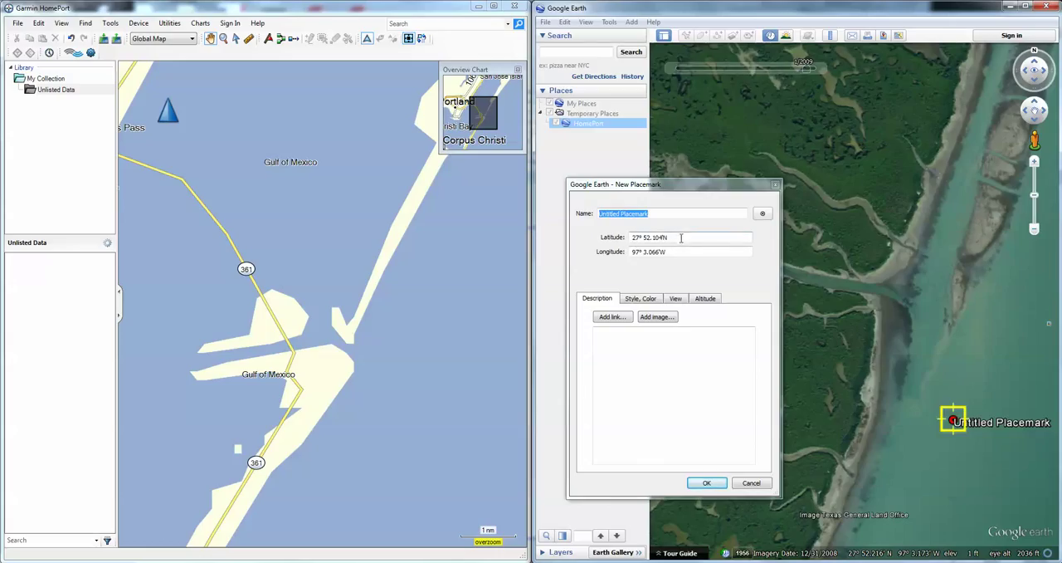
drag(682, 239, 615, 237)
key(ctrl+c)
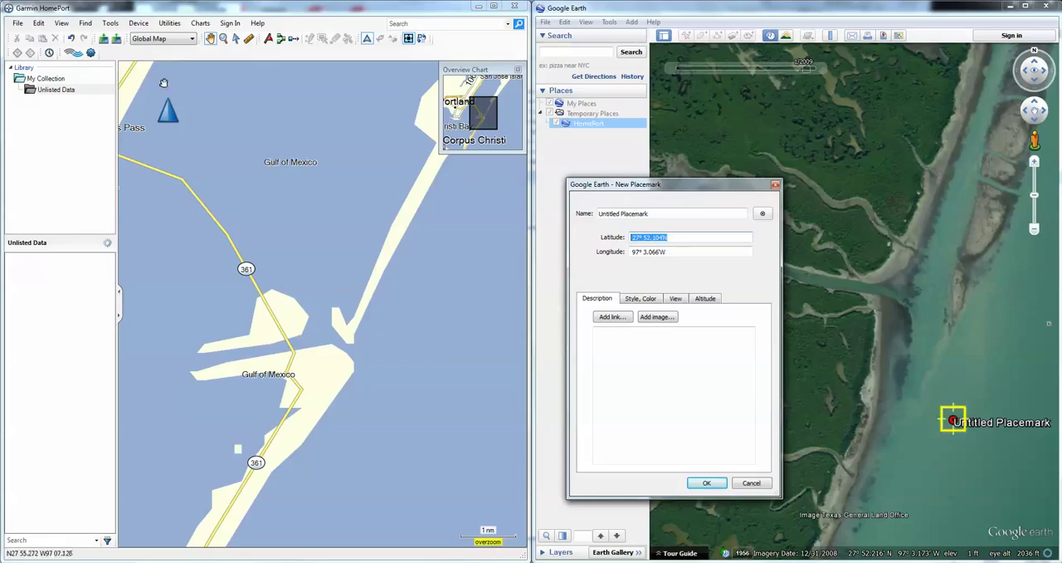
click(126, 8)
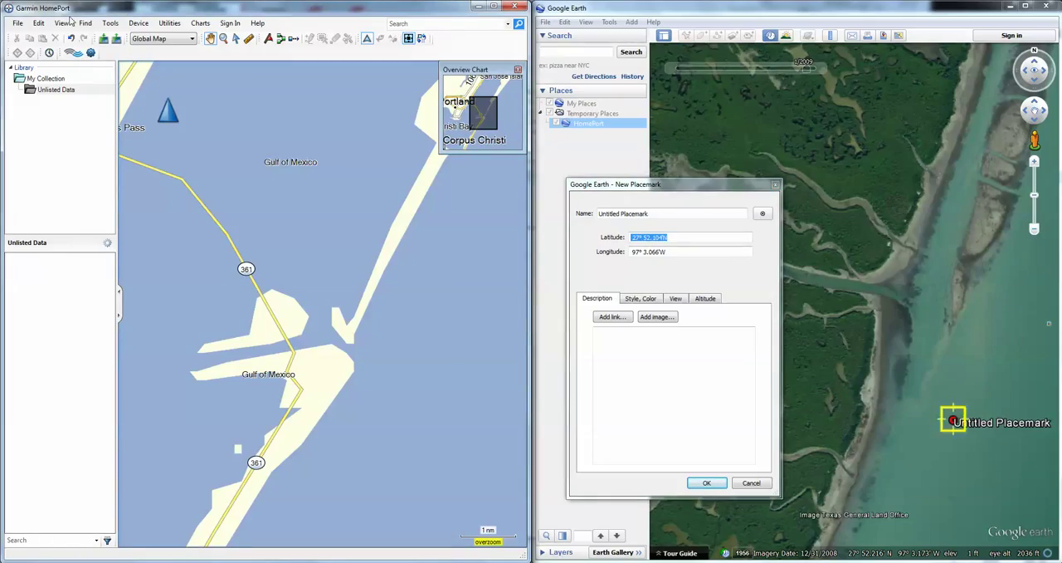
click(62, 23)
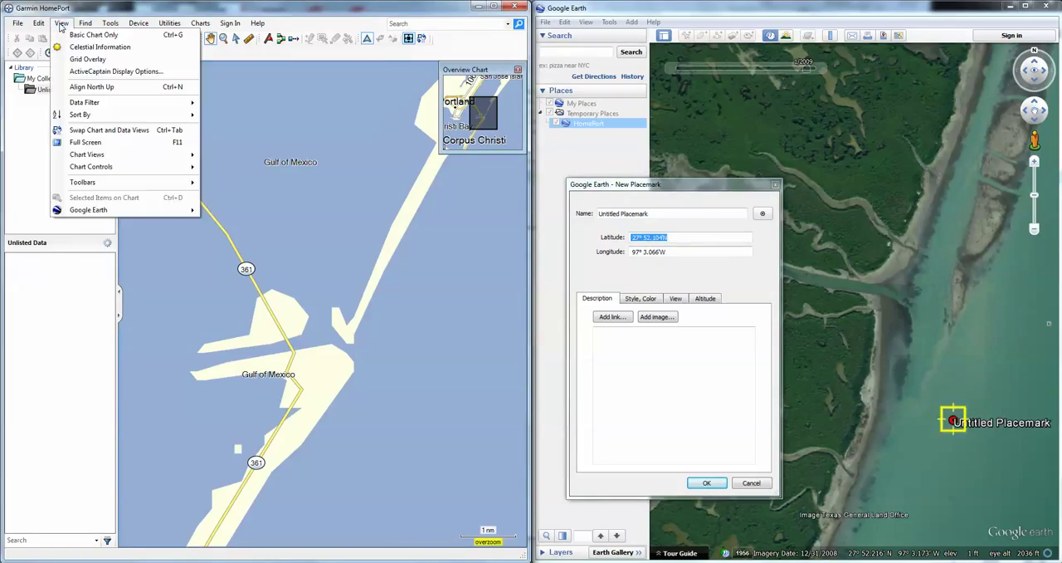
mouse_move(86, 26)
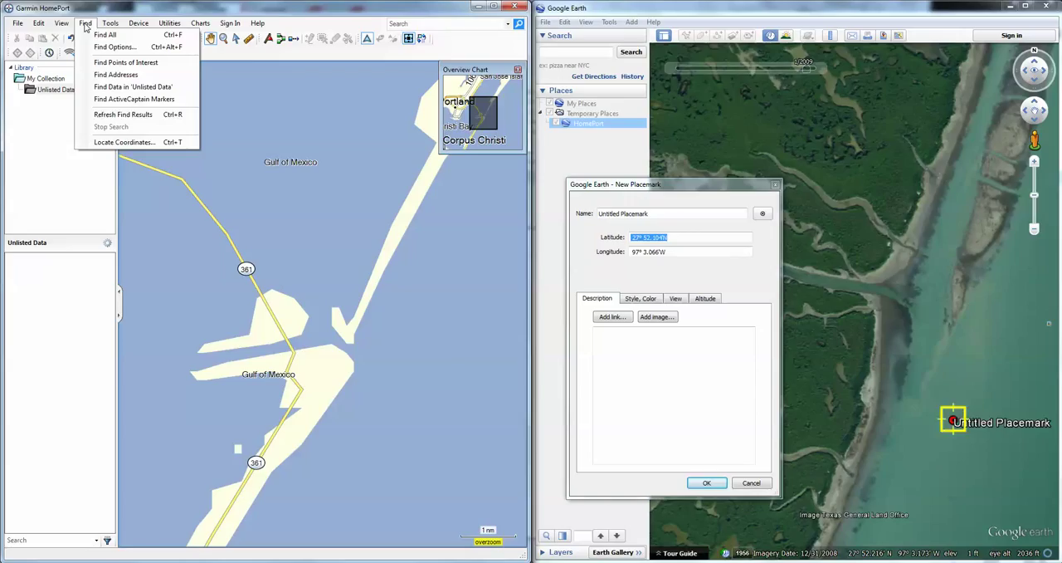
click(116, 143)
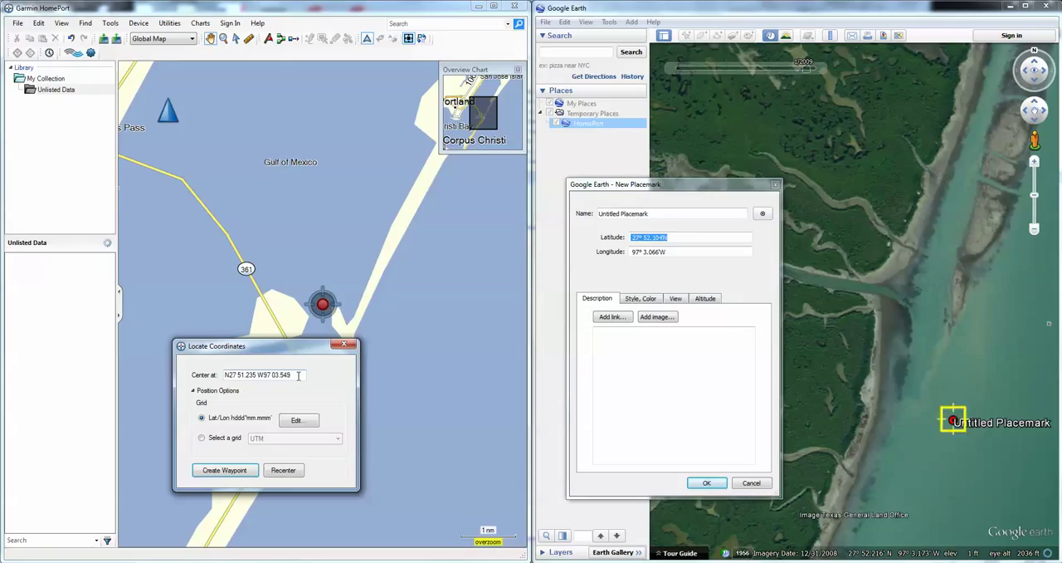
drag(300, 375, 155, 373)
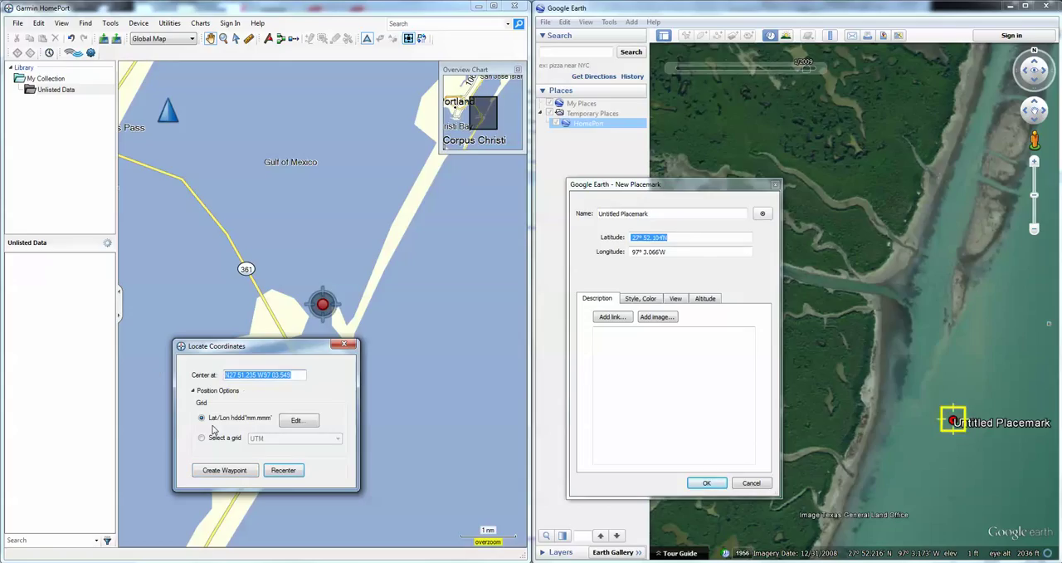
key(ctrl+v)
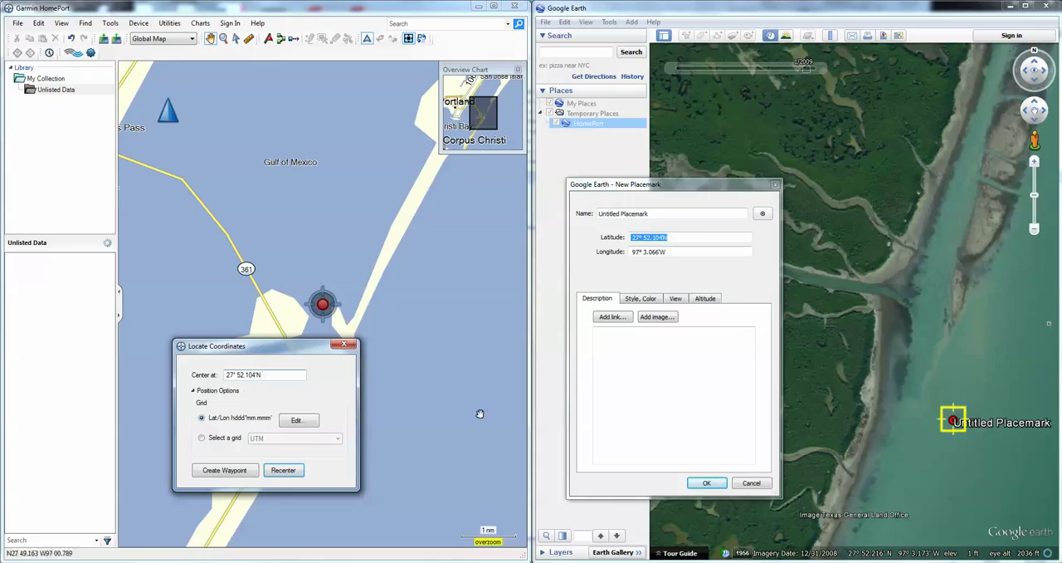
Append the placemark's longitude 97° 3.066'W to the latitude in Garmin HomePort and create a waypoint at those coordinates
click(686, 263)
key(Tab)
key(ctrl+c)
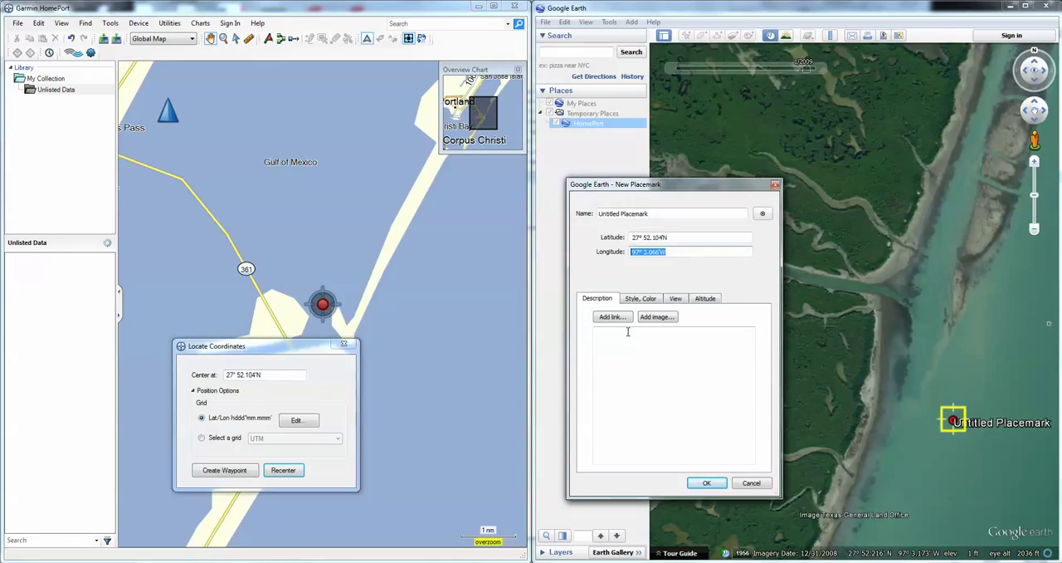
click(277, 374)
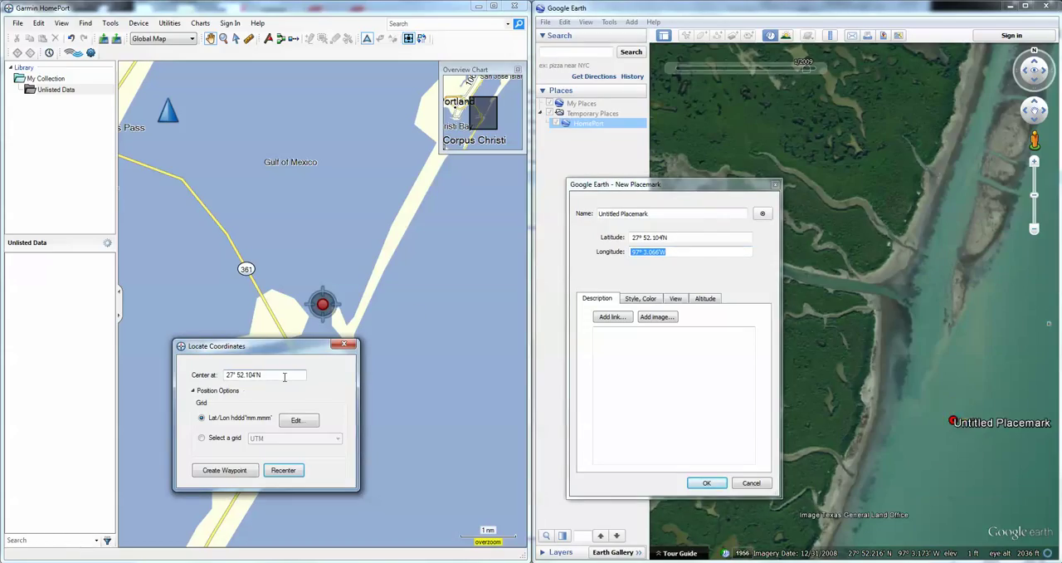
key(ctrl+v)
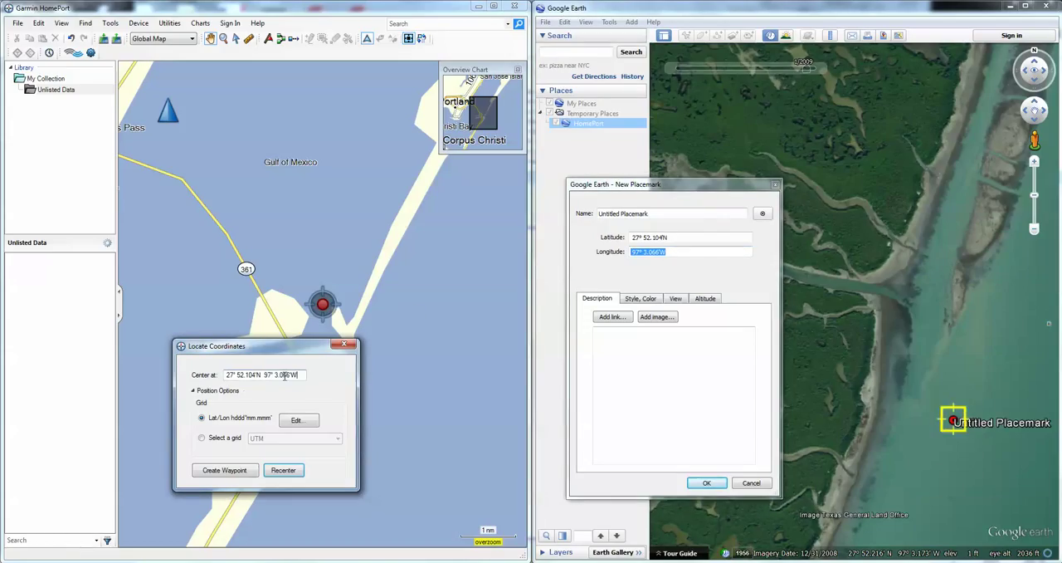
click(222, 470)
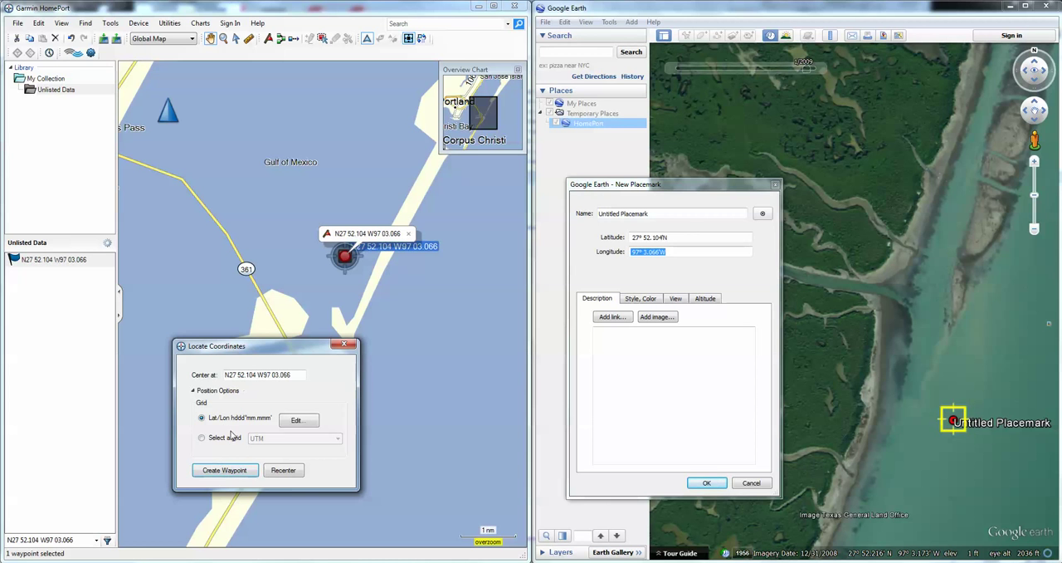
Move the Google Earth placemark from the open channel to just outside the creek mouth, at 27° 52.214'N, 97° 3.113'W
drag(257, 350, 248, 320)
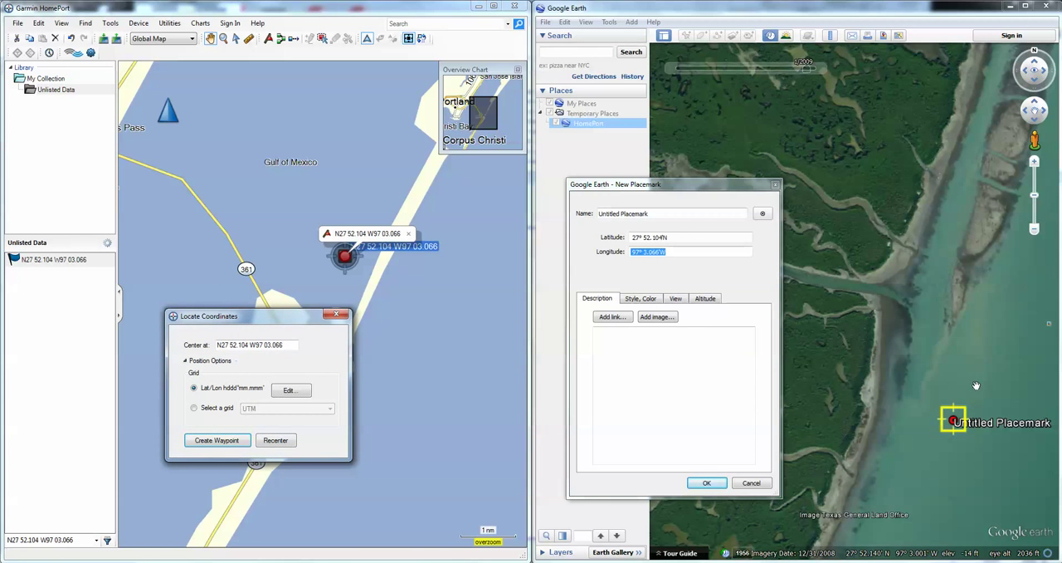
drag(939, 377, 984, 380)
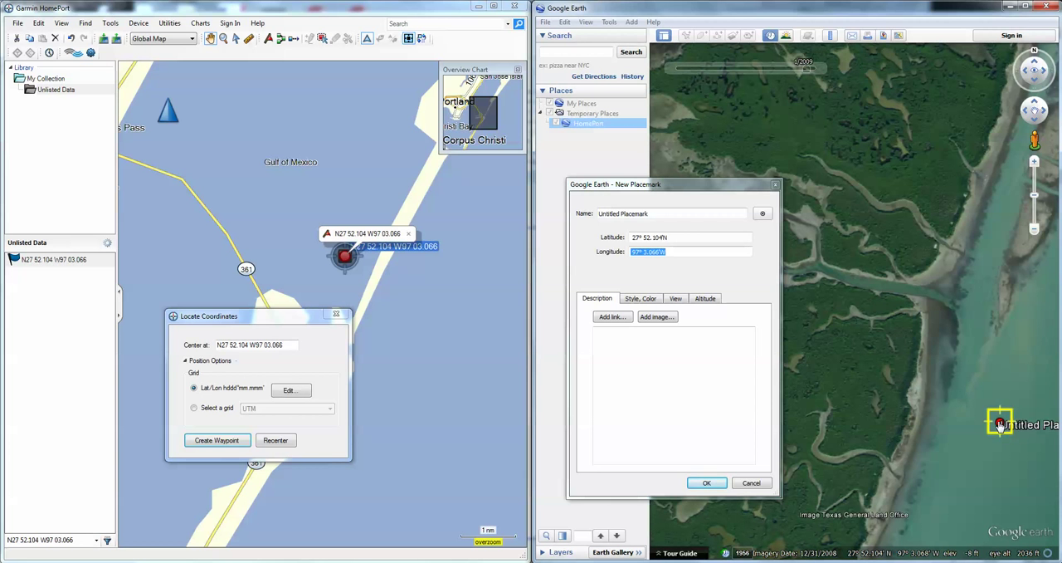
drag(955, 388, 931, 371)
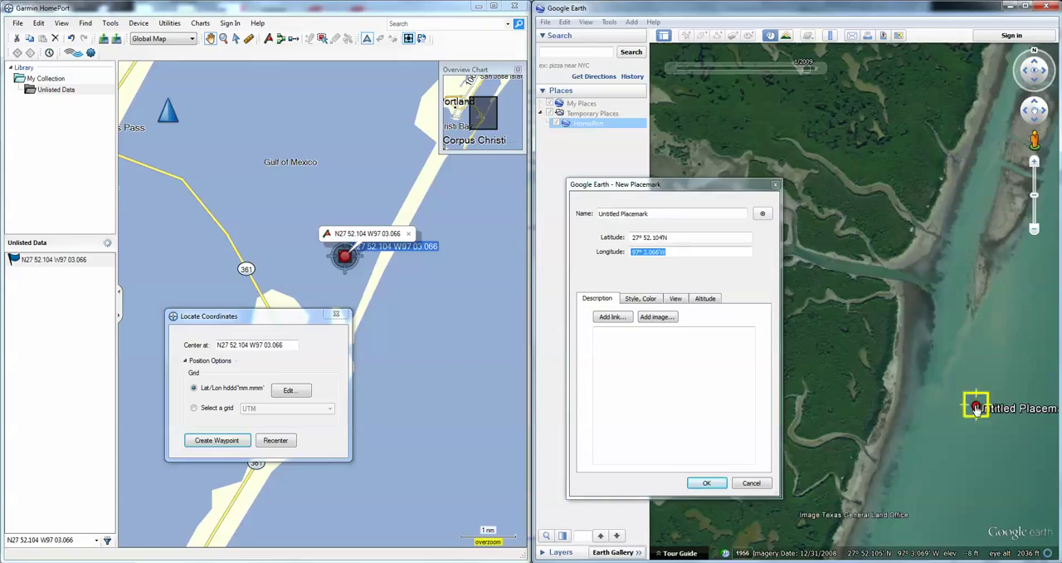
drag(972, 406, 933, 293)
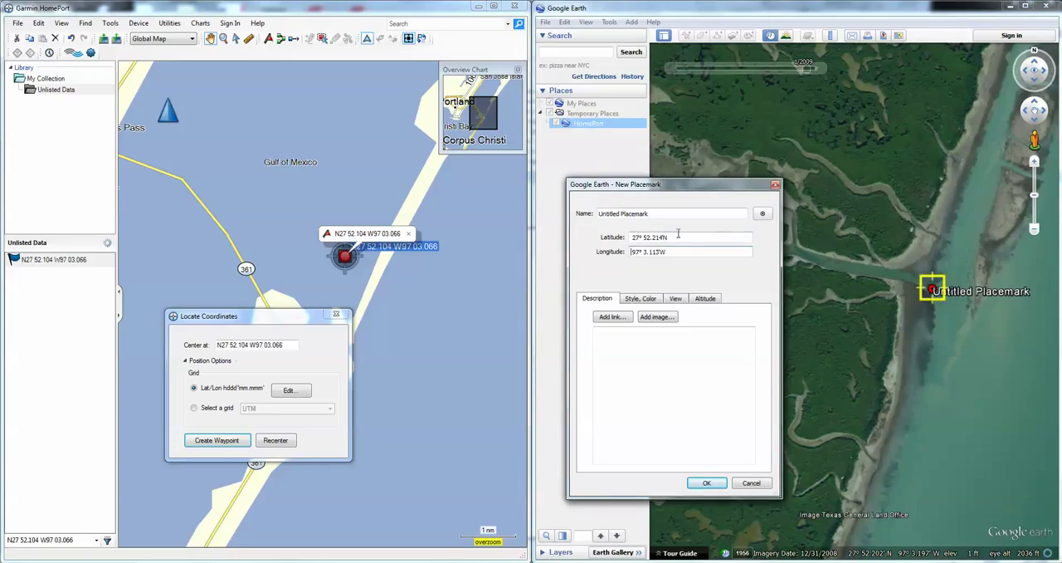
Copy the placemark's latitude and longitude into Garmin HomePort's Locate Coordinates and create a waypoint at 27° 52.214'N, 97° 3.113'W
drag(683, 237, 591, 241)
key(ctrl+c)
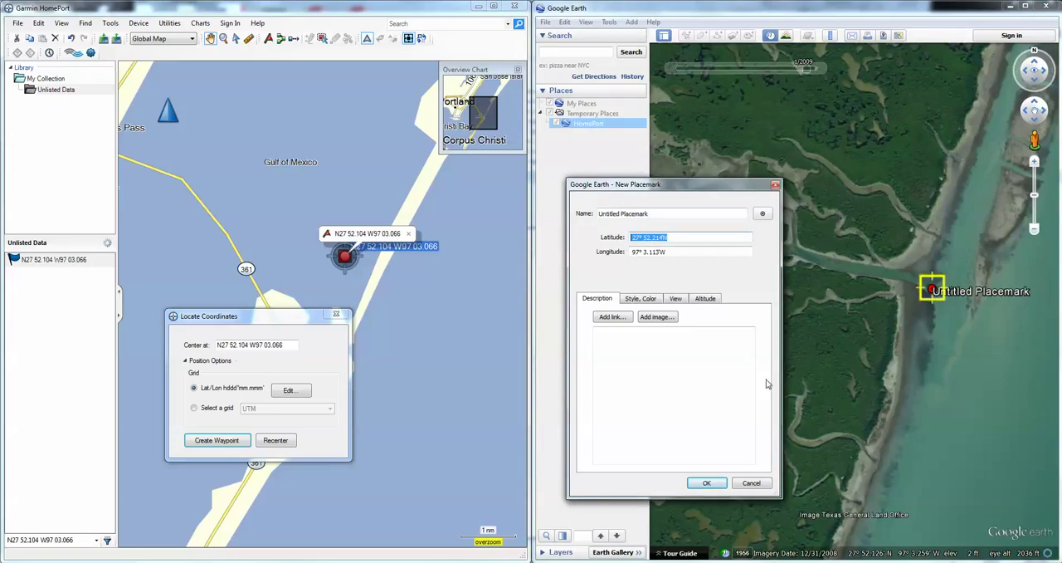
drag(290, 344, 192, 346)
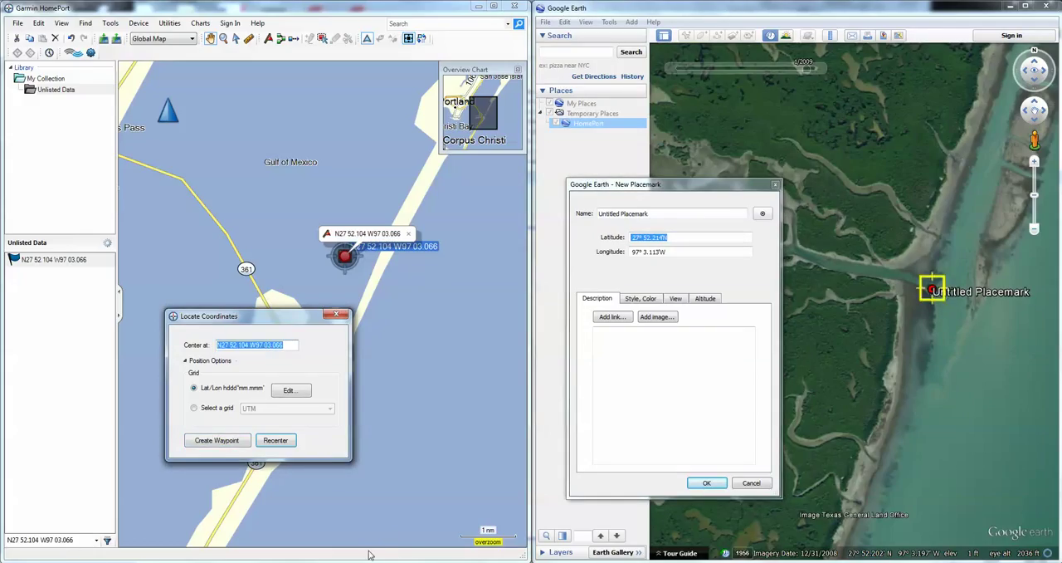
key(ctrl+v)
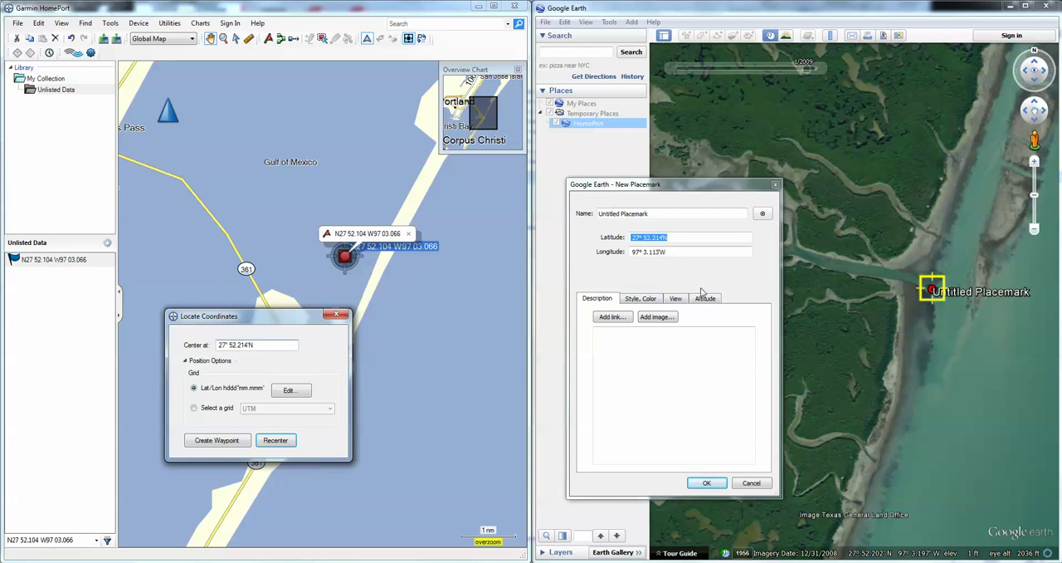
drag(675, 251, 600, 259)
key(ctrl+c)
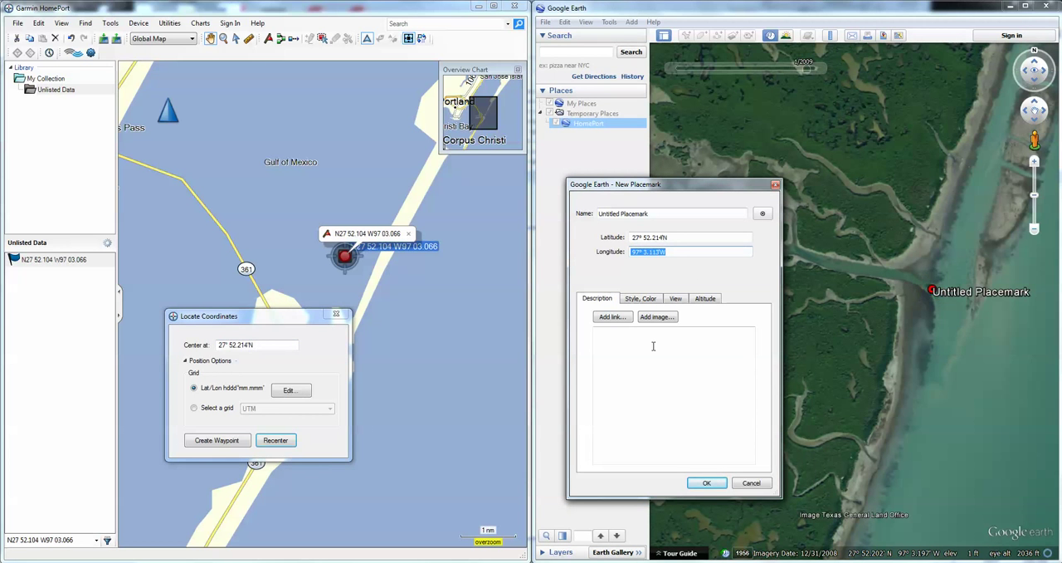
click(274, 345)
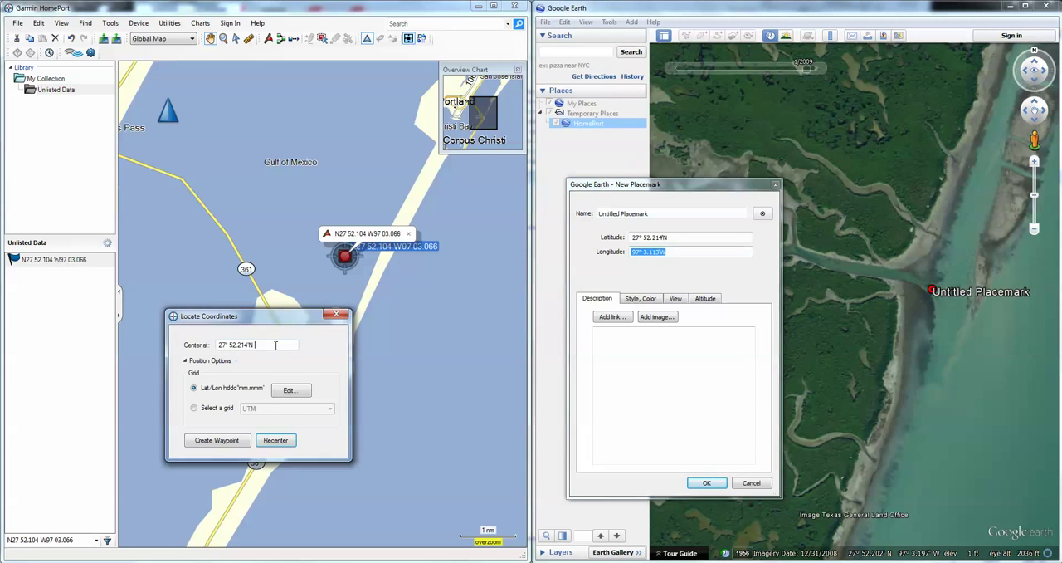
key(ctrl+v)
click(218, 439)
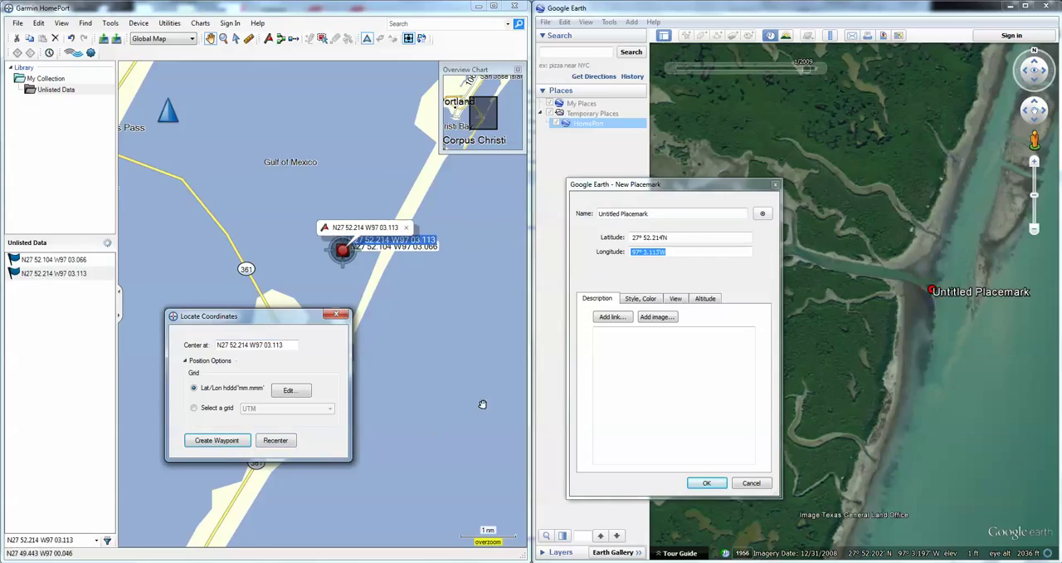
Move the Google Earth placemark into the creek entrance and create a Garmin HomePort waypoint from its coordinates, 27° 52.227'N, 97° 3.149'W
click(933, 290)
drag(933, 290, 901, 279)
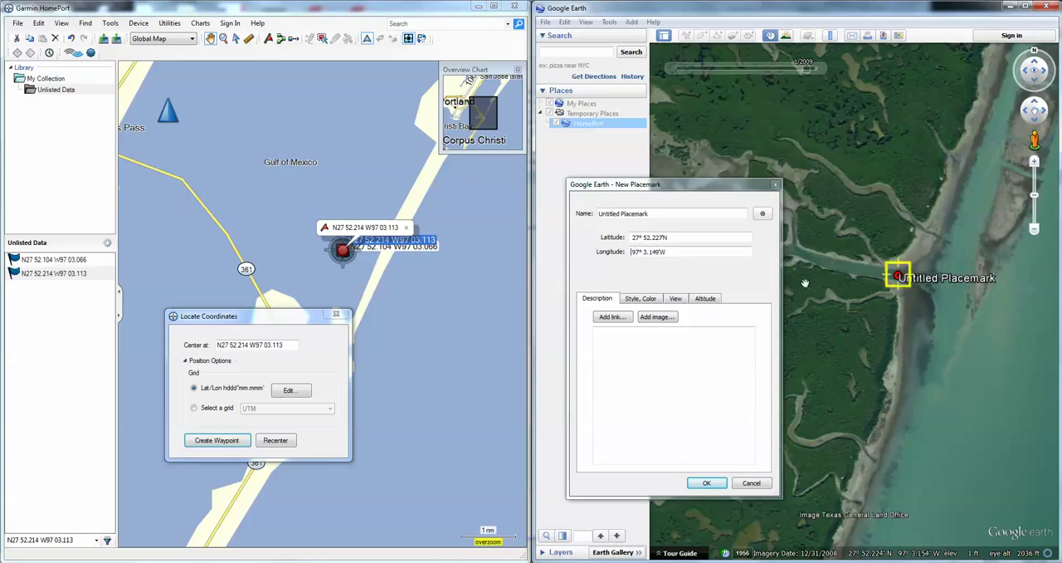
triple_click(678, 236)
key(ctrl+c)
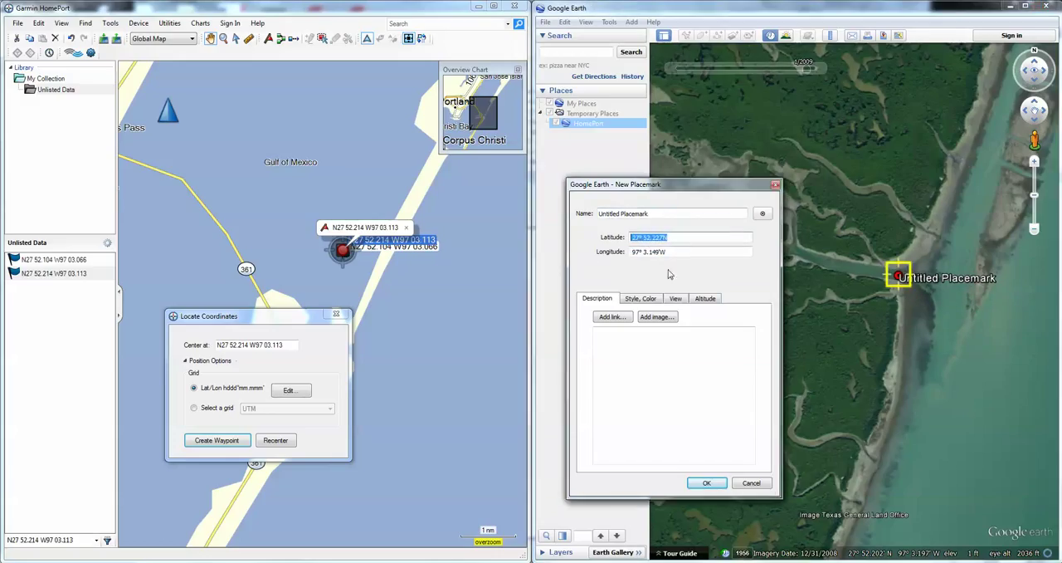
triple_click(286, 345)
key(ctrl+v)
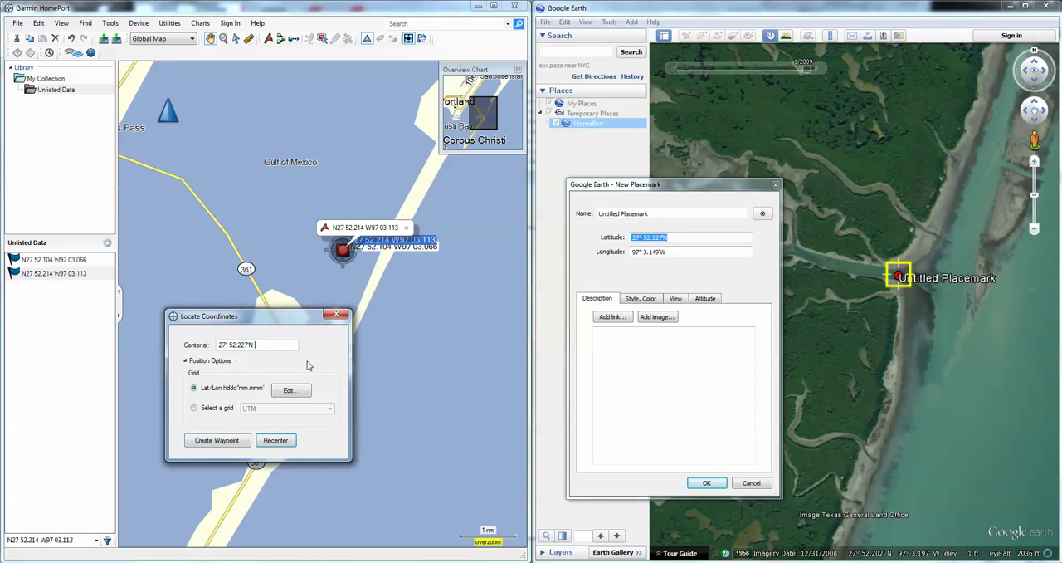
triple_click(680, 251)
key(ctrl+c)
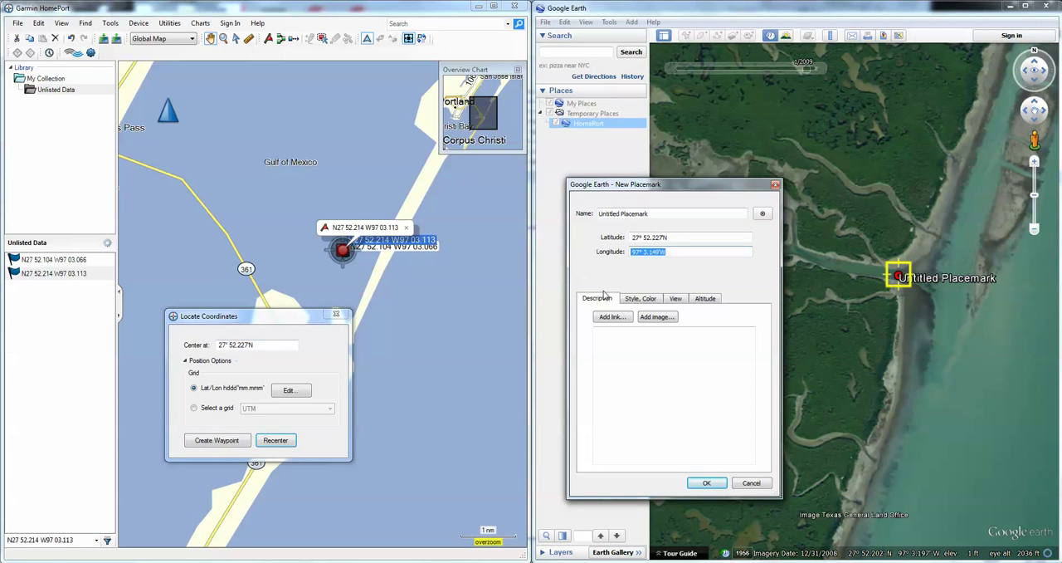
click(277, 347)
key(ctrl+v)
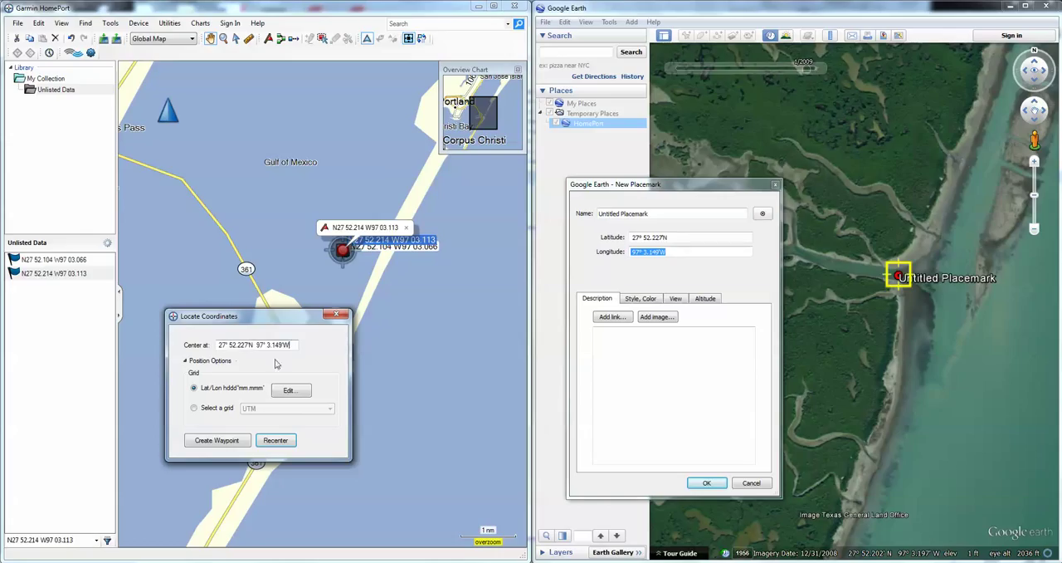
click(232, 444)
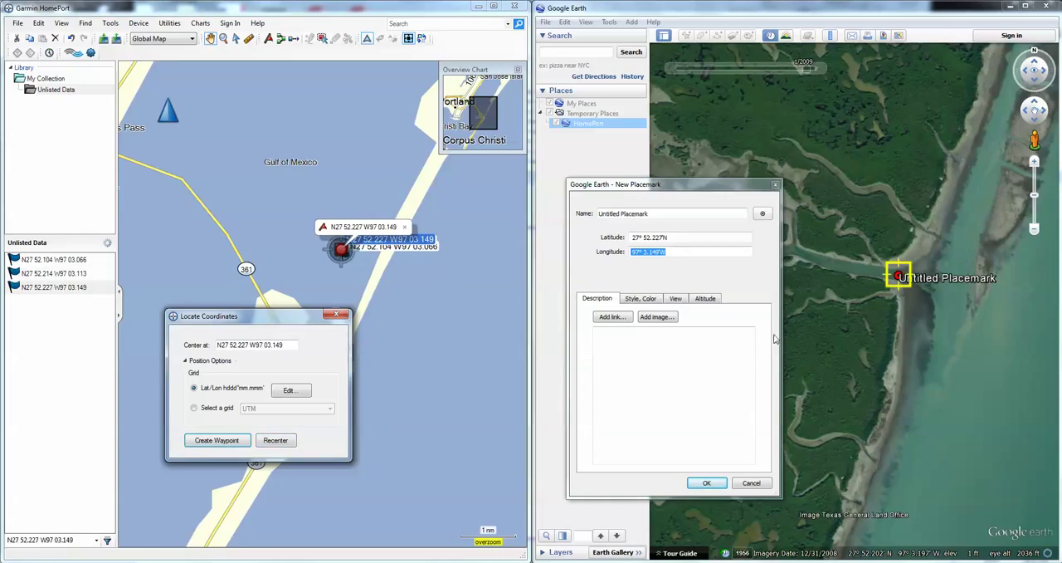
Move the Google Earth placemark farther up the creek and create a Garmin HomePort waypoint from its coordinates, 27° 52.240'N, 97° 3.225'W
drag(901, 281, 828, 263)
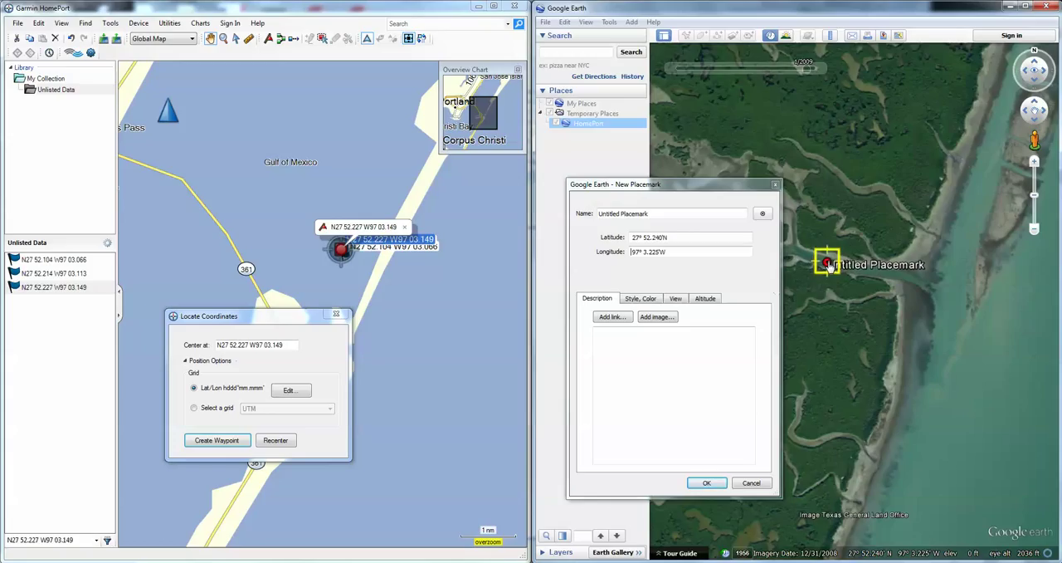
triple_click(689, 236)
key(ctrl+c)
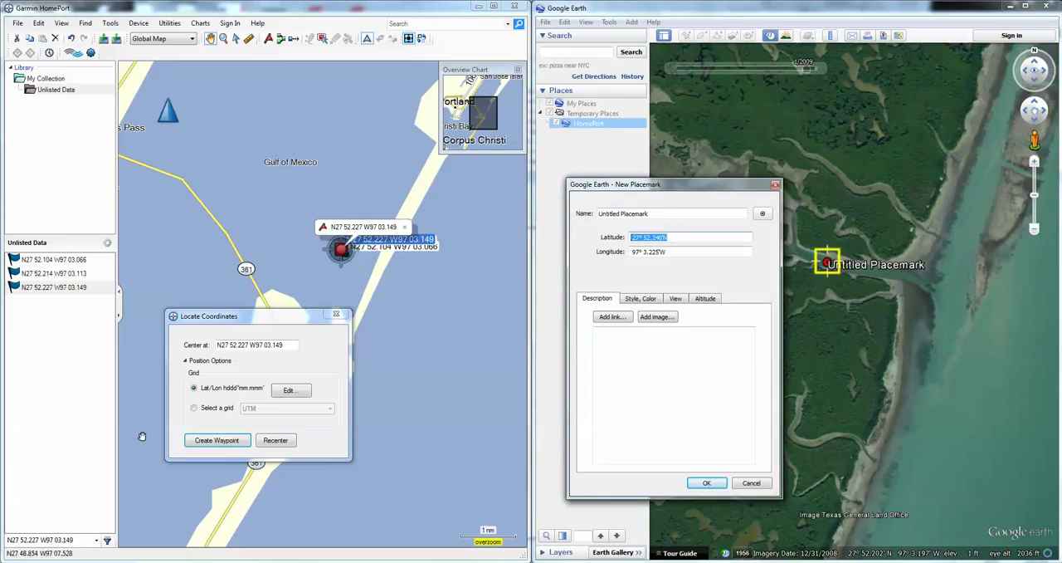
triple_click(290, 345)
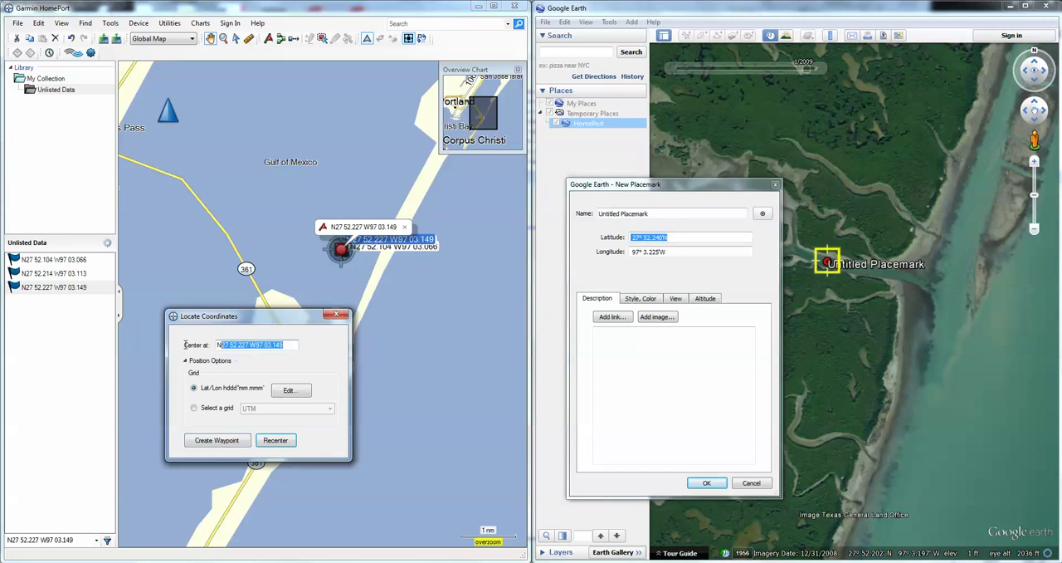
key(ctrl+v)
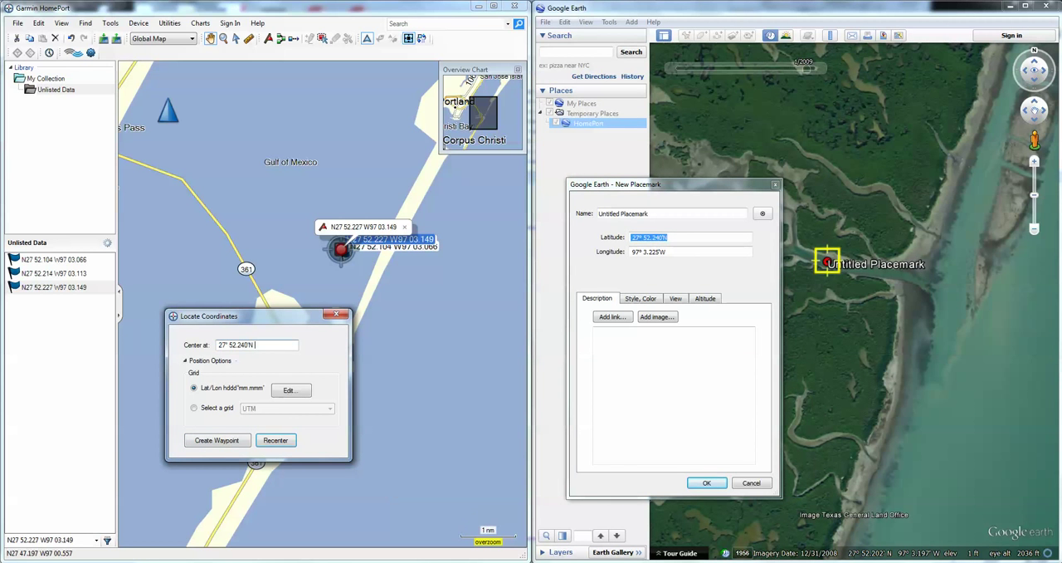
triple_click(712, 252)
key(ctrl+c)
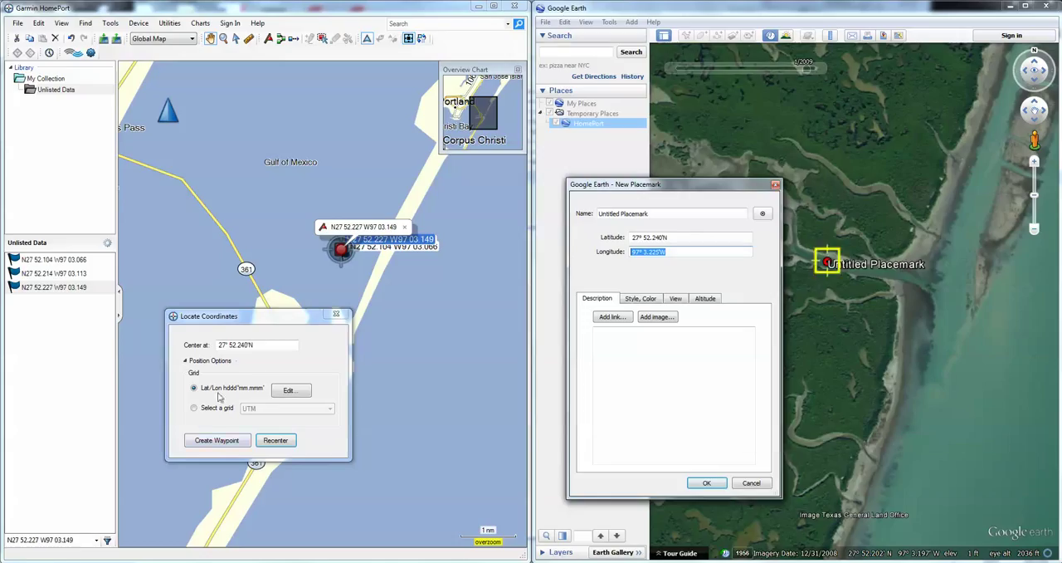
click(275, 347)
key(ctrl+v)
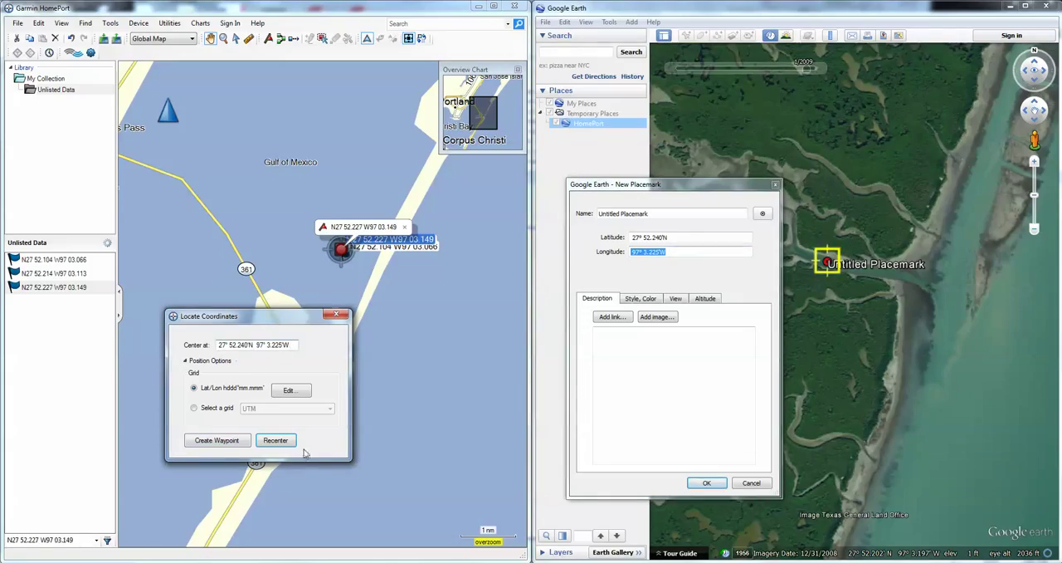
click(204, 441)
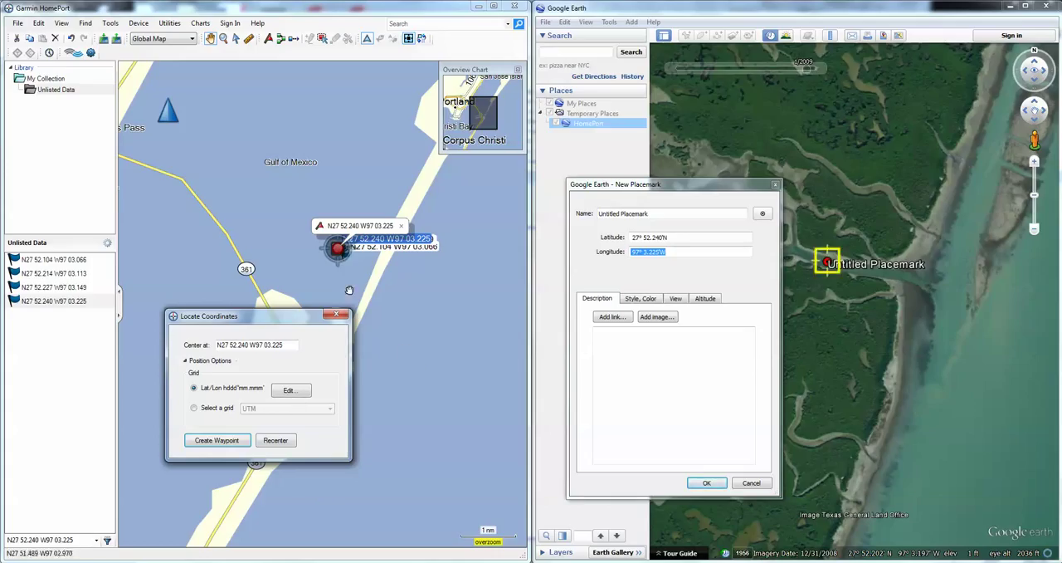
Close HomePort's Locate Coordinates window and Google Earth's New Placemark window, and centre the four waypoints on the HomePort chart
click(337, 315)
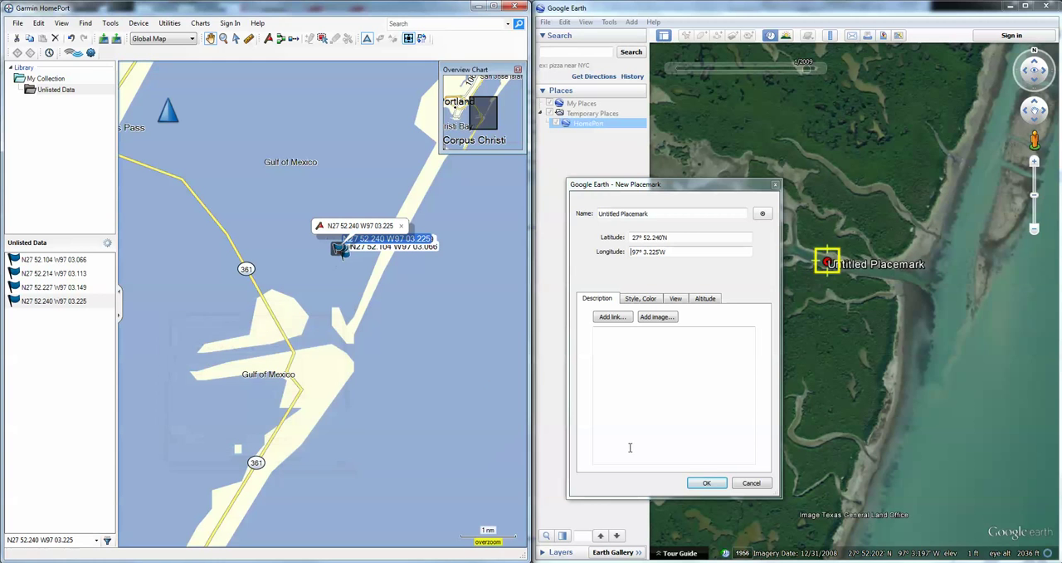
click(776, 185)
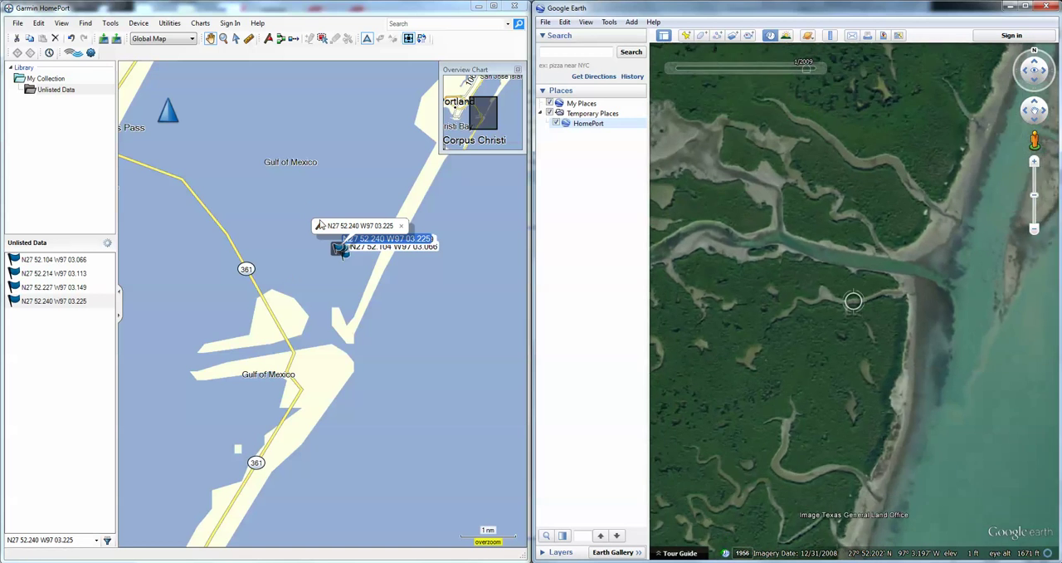
scroll(298, 245, up, 3)
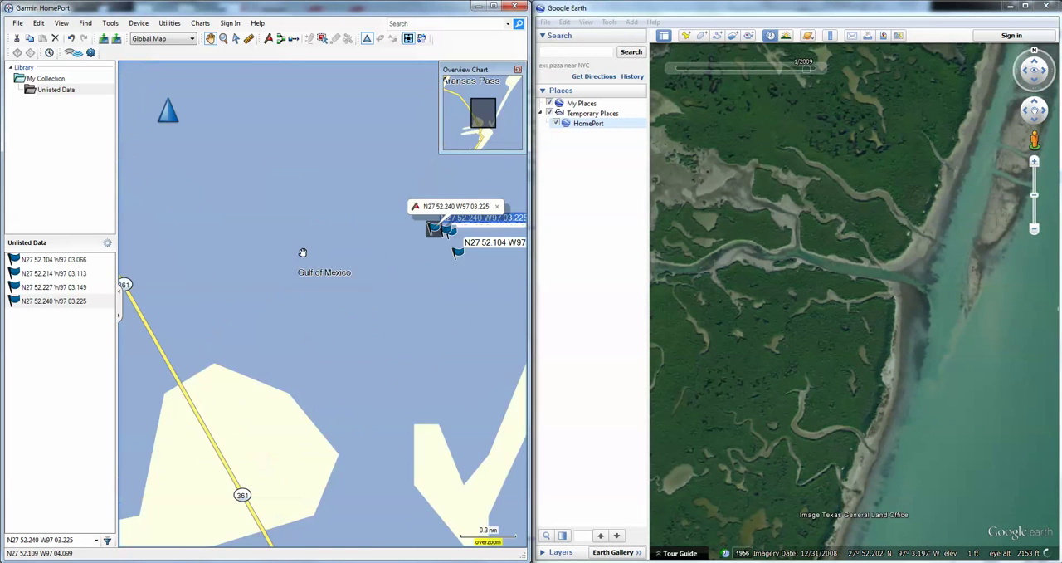
scroll(407, 273, up, 1)
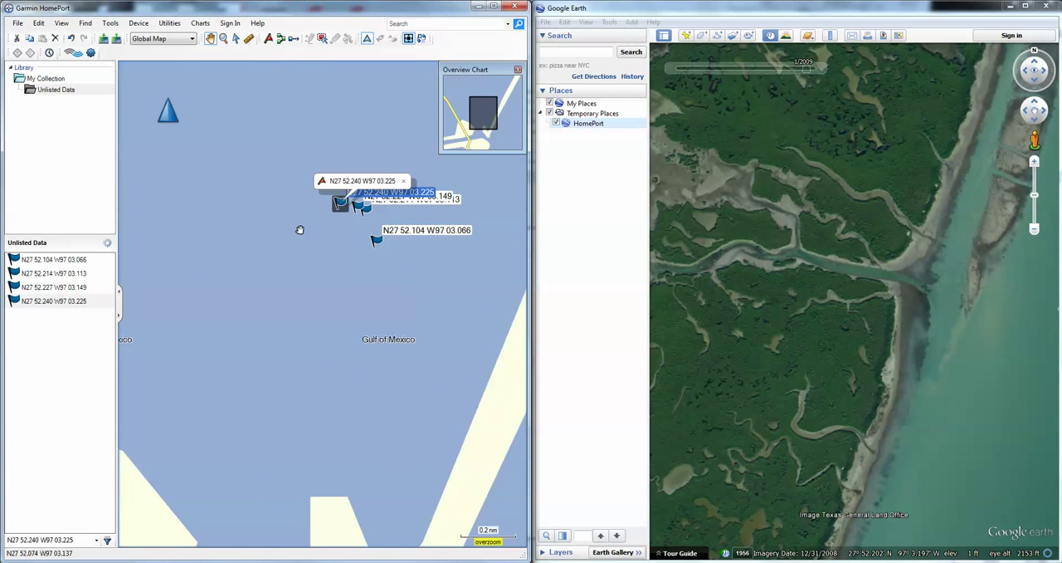
drag(236, 242, 197, 277)
scroll(301, 278, up, 2)
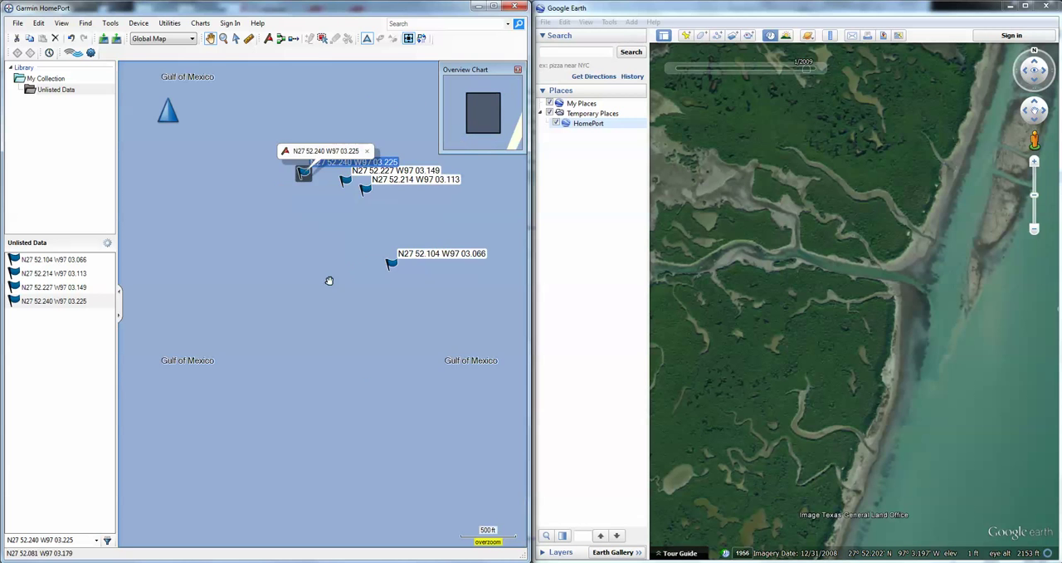
drag(330, 281, 301, 349)
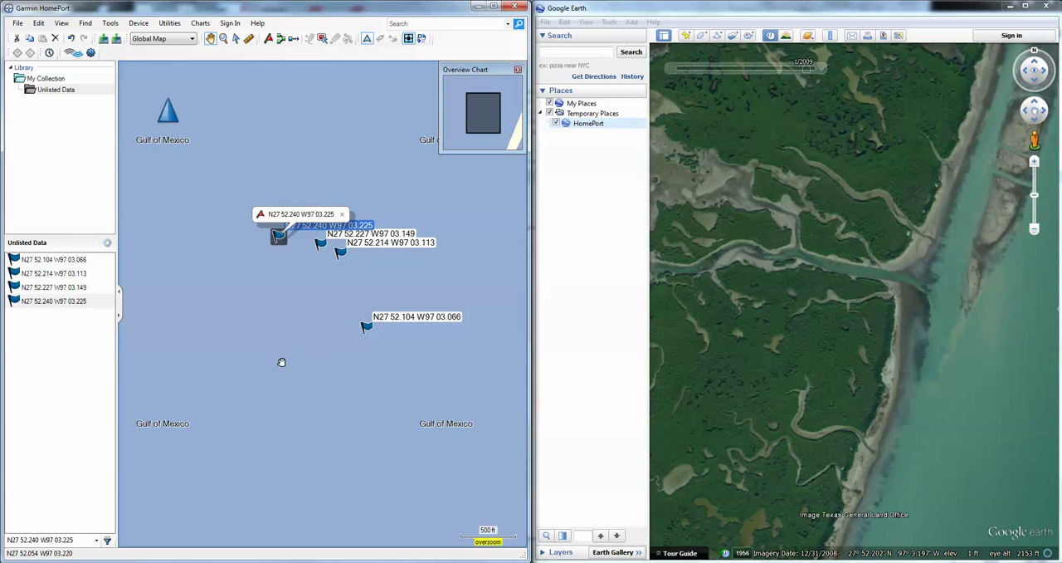
Select all four waypoints in Unlisted Data and create a new route using the selected waypoints
click(53, 261)
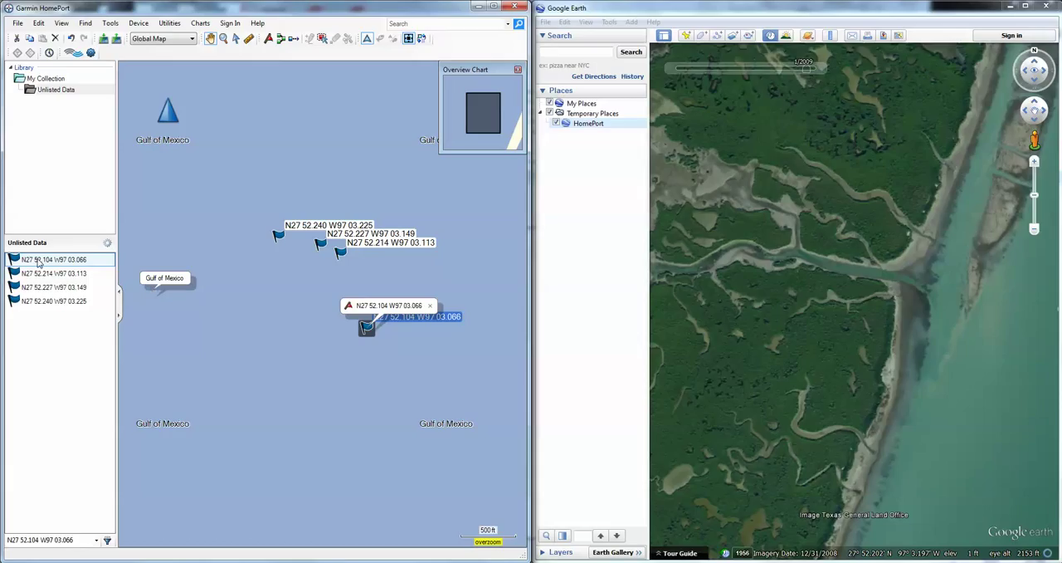
key(shift+Down)
key(shift+Down)
key(shift+Down)
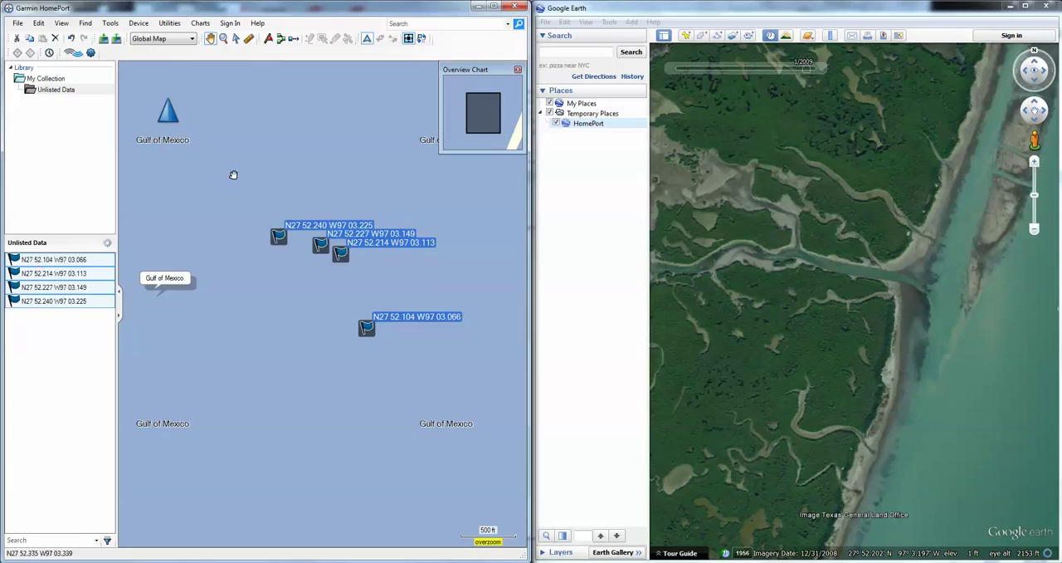
drag(287, 159, 289, 162)
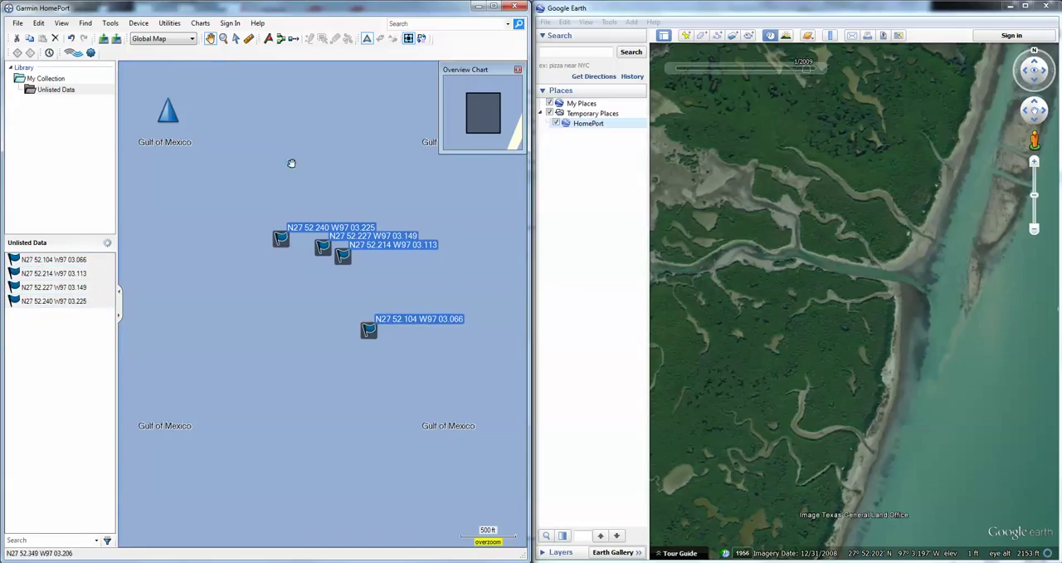
click(236, 39)
drag(226, 186, 440, 407)
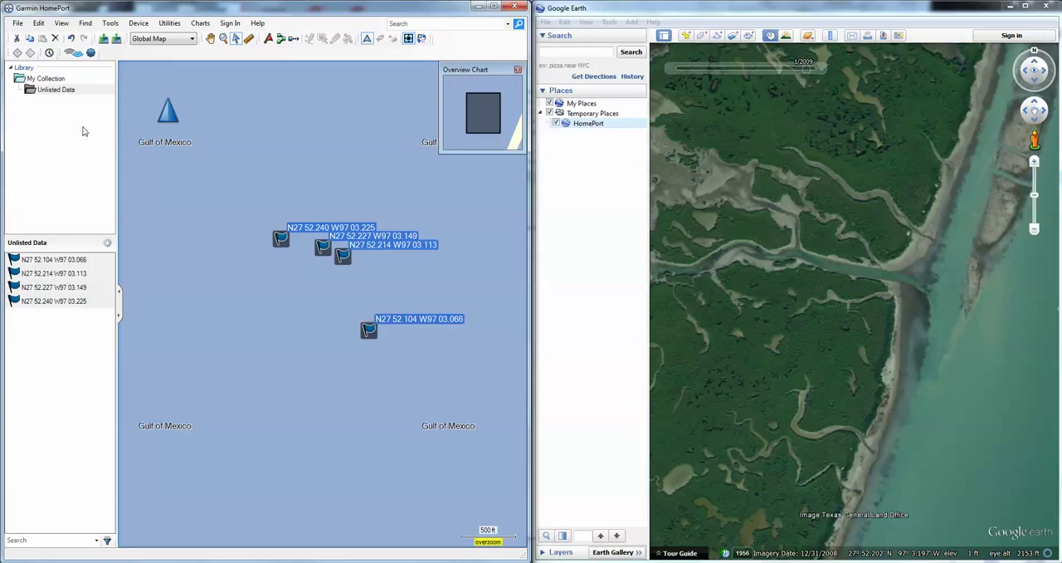
click(16, 23)
mouse_move(42, 37)
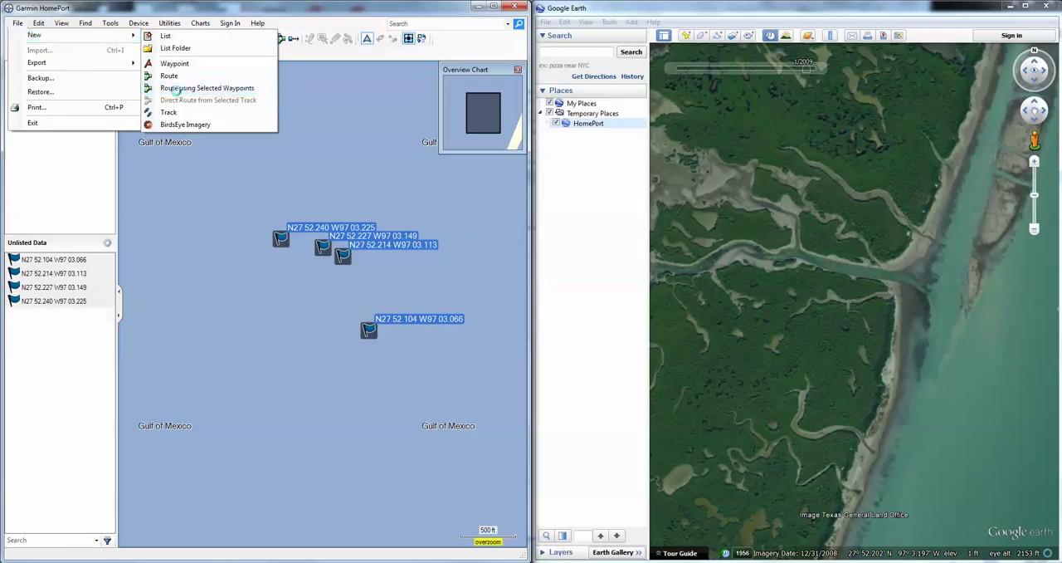
click(178, 89)
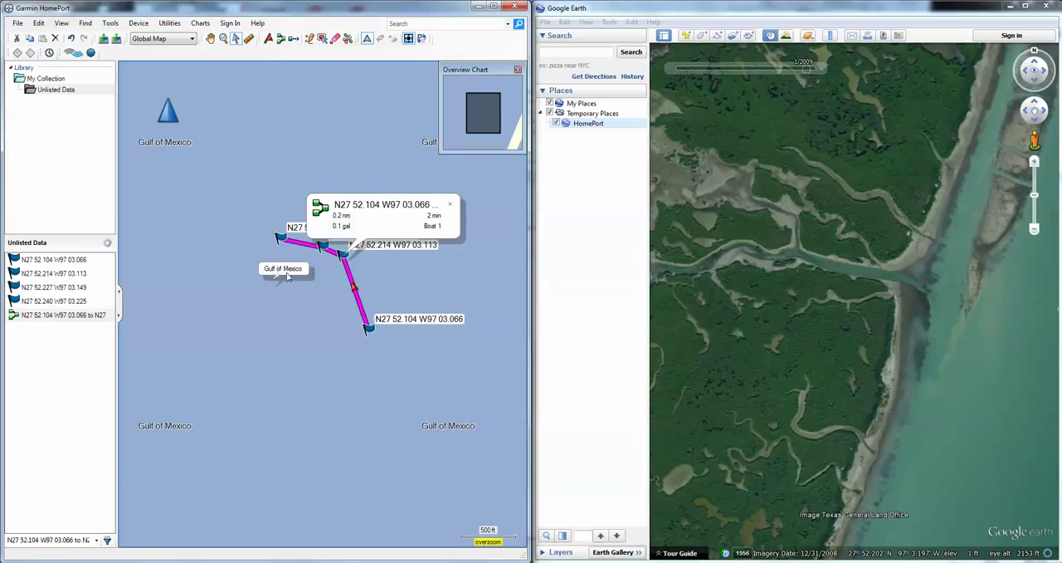
Show HomePort's Unlisted Data in Google Earth and check the route against the imagery around the creek mouth
scroll(287, 277, up, 1)
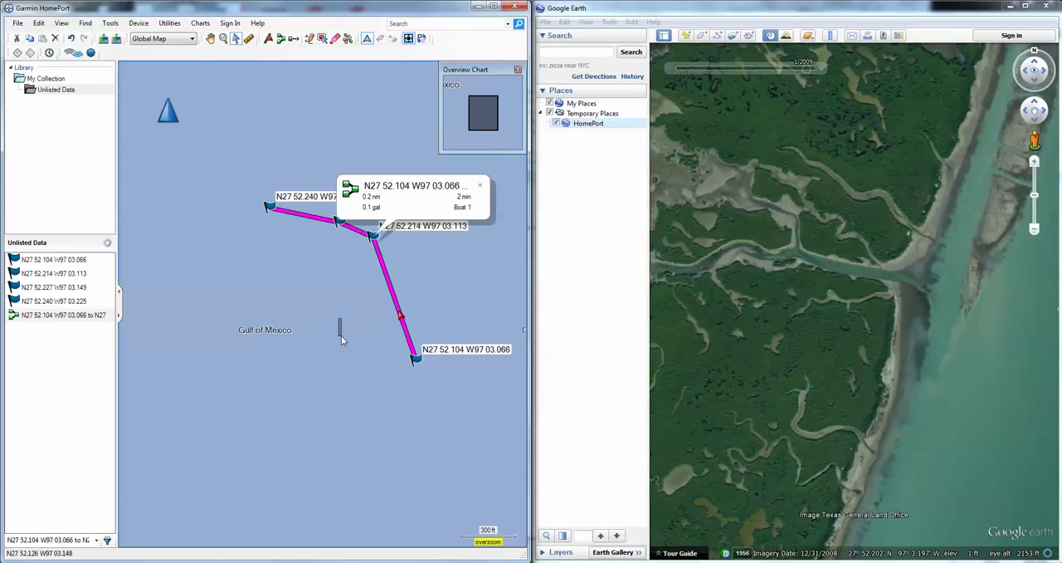
click(341, 338)
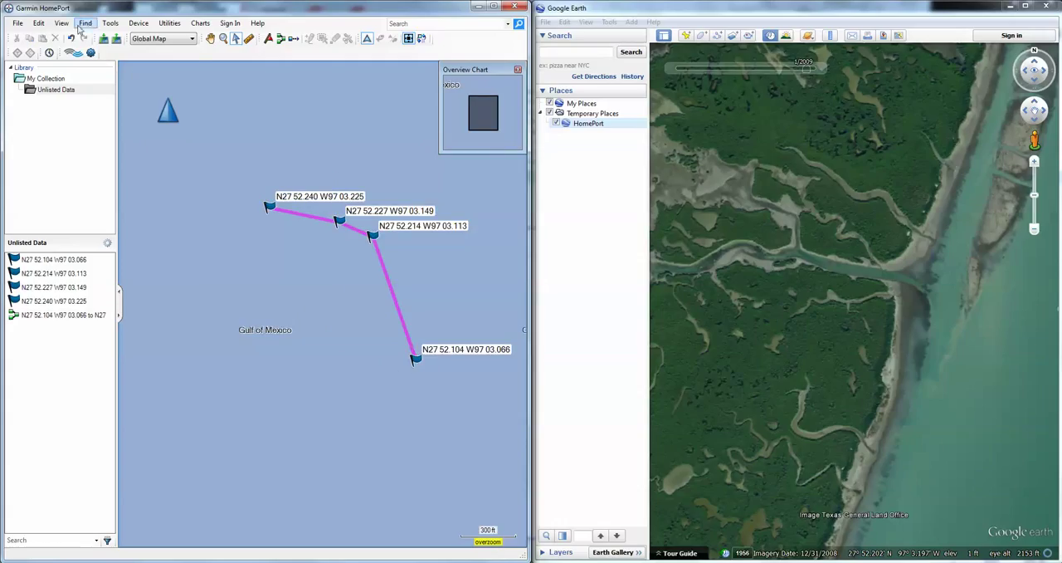
click(61, 23)
mouse_move(131, 214)
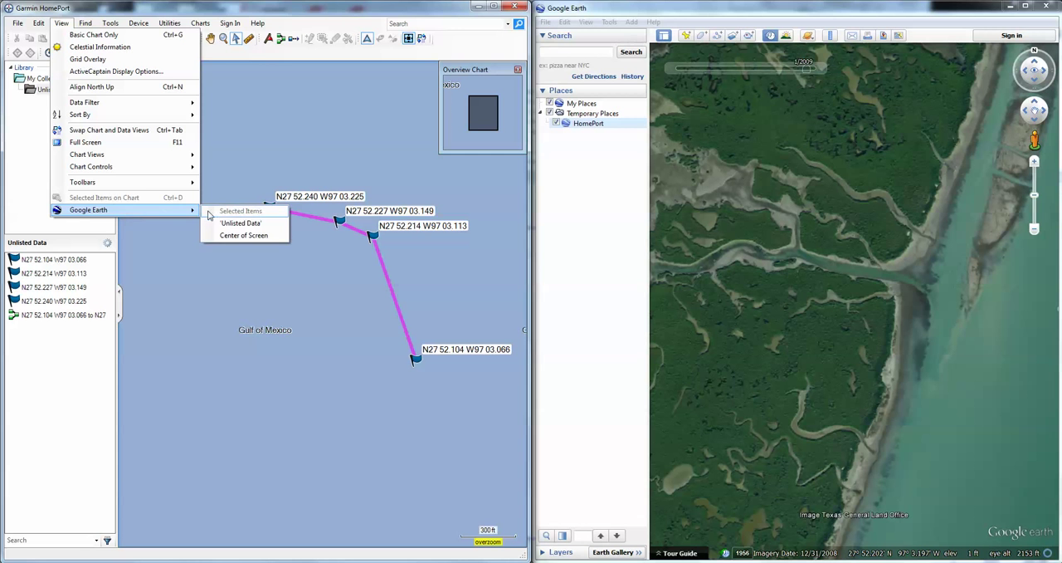
click(240, 224)
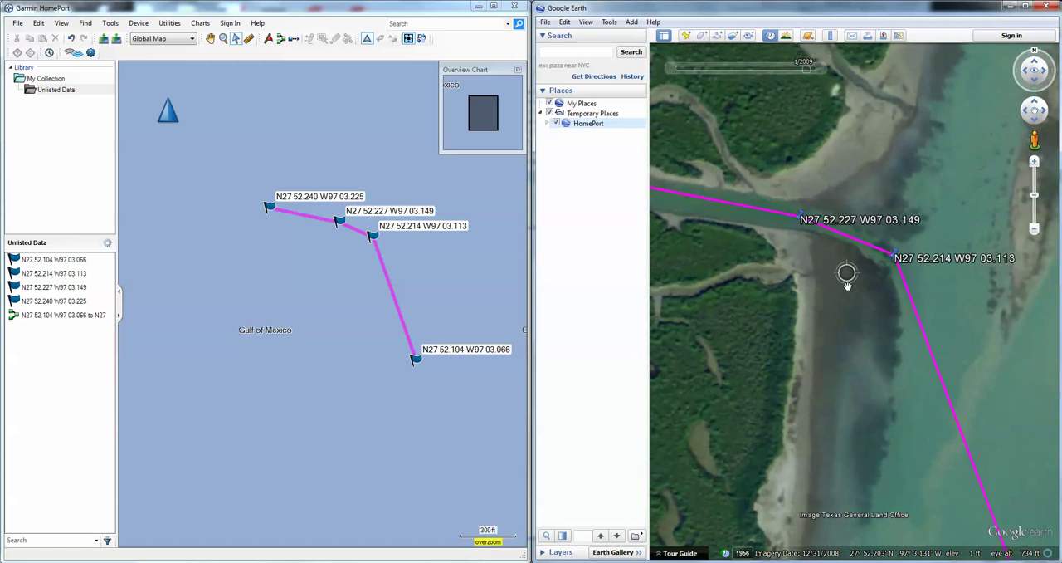
drag(851, 293, 799, 323)
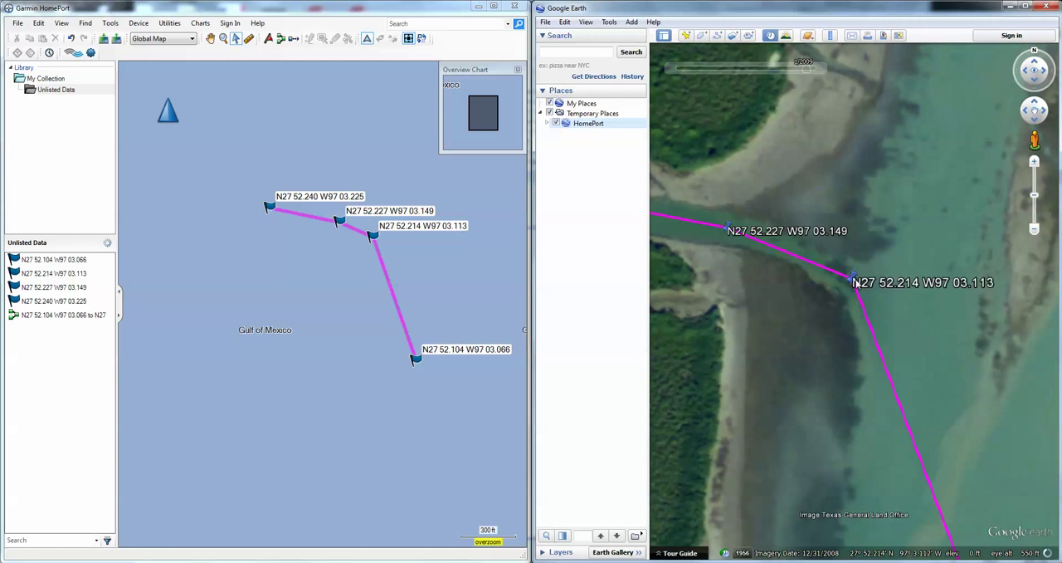
scroll(854, 296, down, 2)
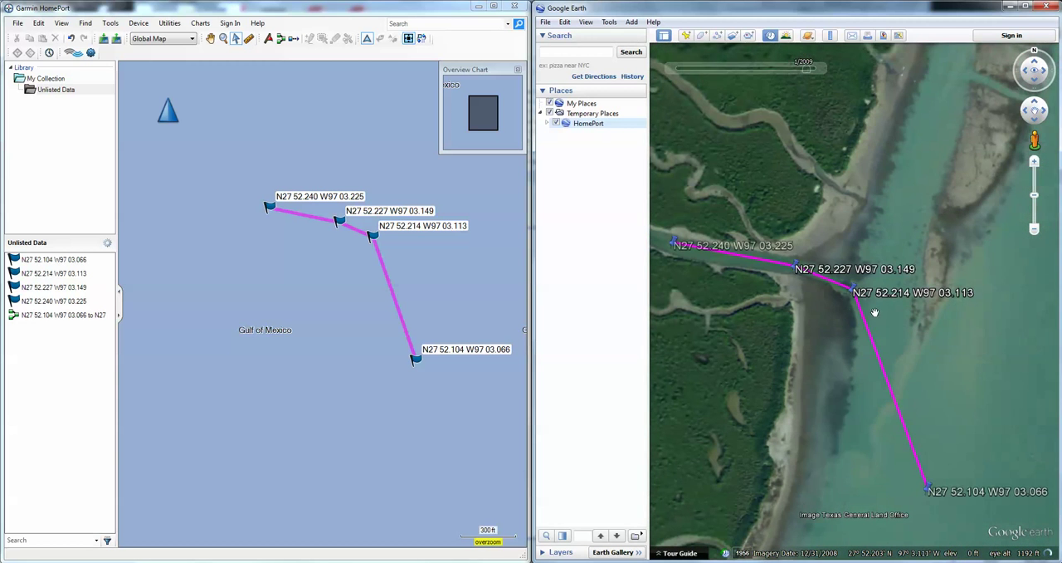
Move the waypoint N27 52.214 W97 03.113 slightly east on the HomePort chart with the Move Point tool
click(347, 244)
scroll(328, 251, up, 1)
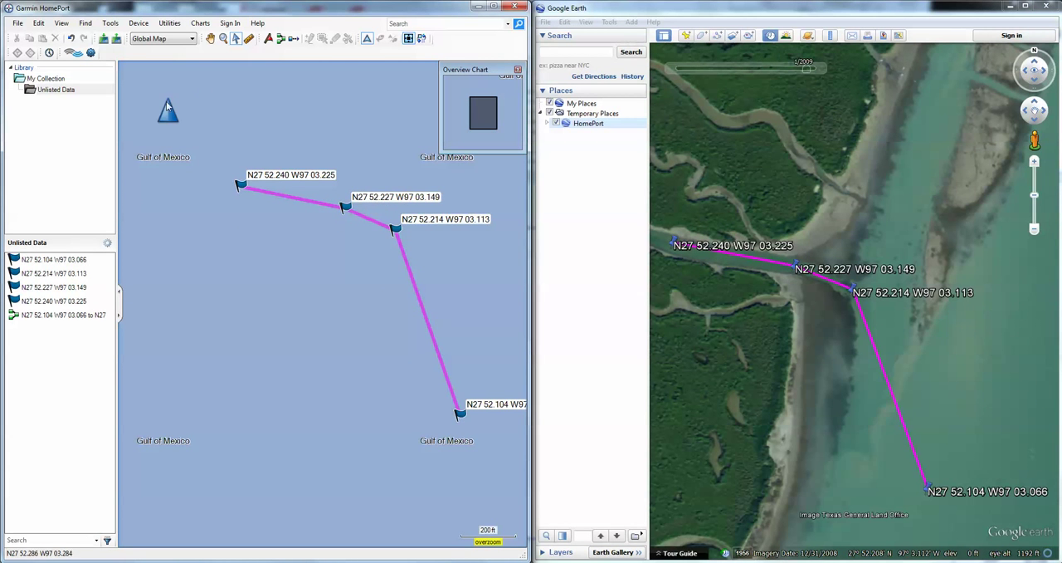
click(40, 288)
click(37, 276)
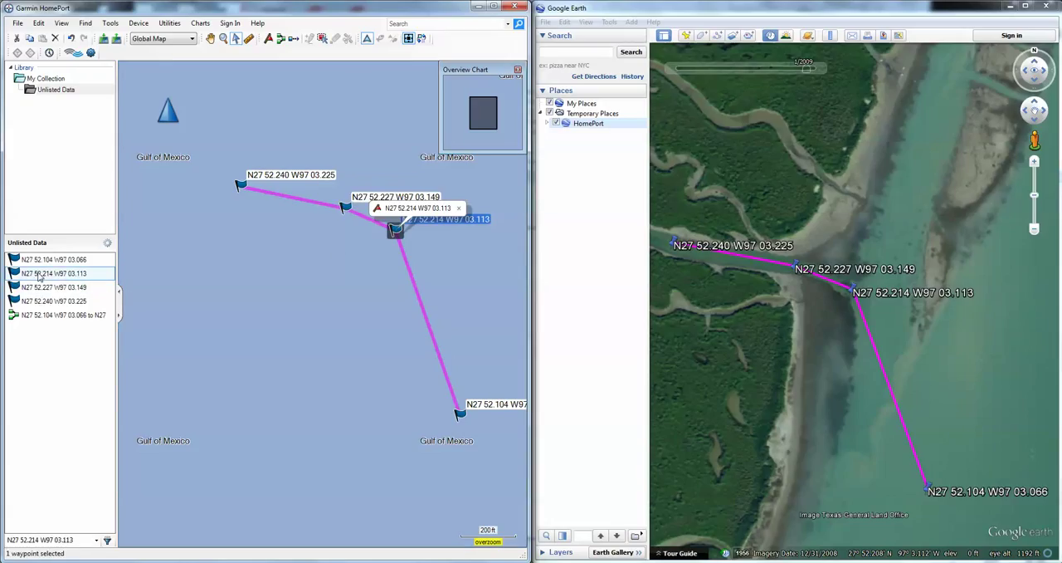
click(323, 42)
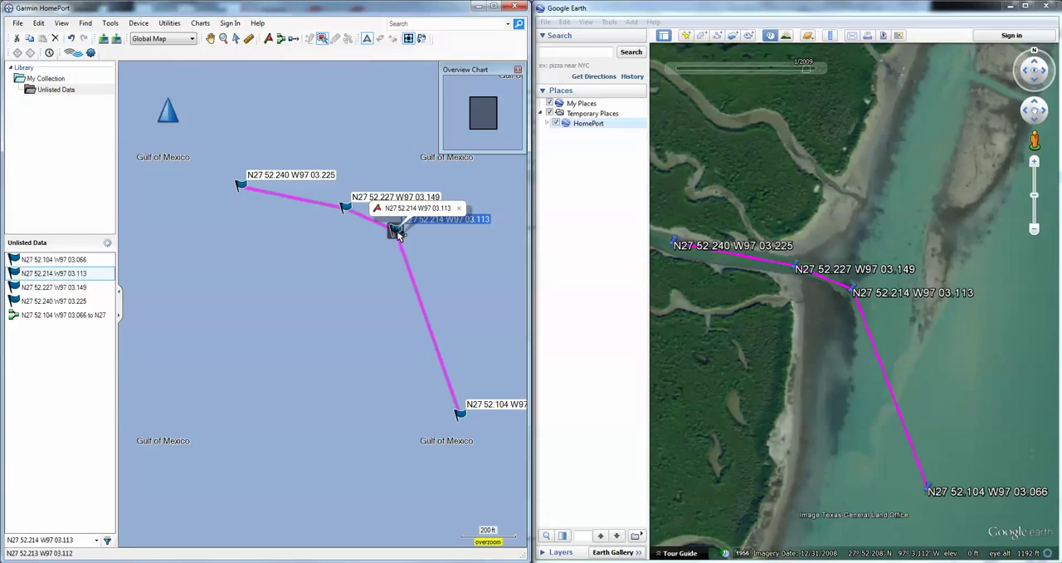
drag(398, 235, 407, 237)
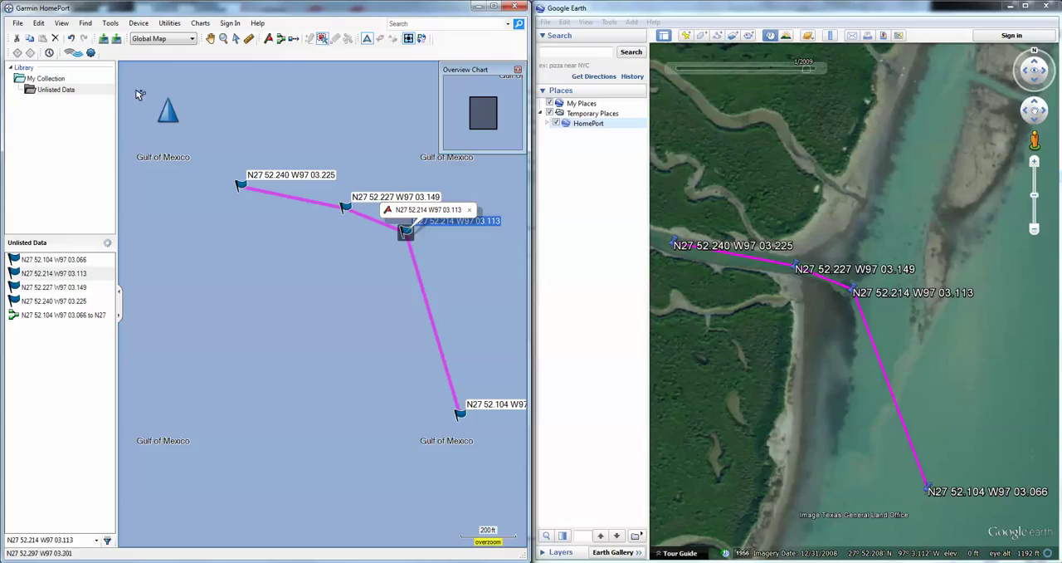
Send Unlisted Data from HomePort to Google Earth again and inspect the adjusted route and the creek beyond its end
click(61, 23)
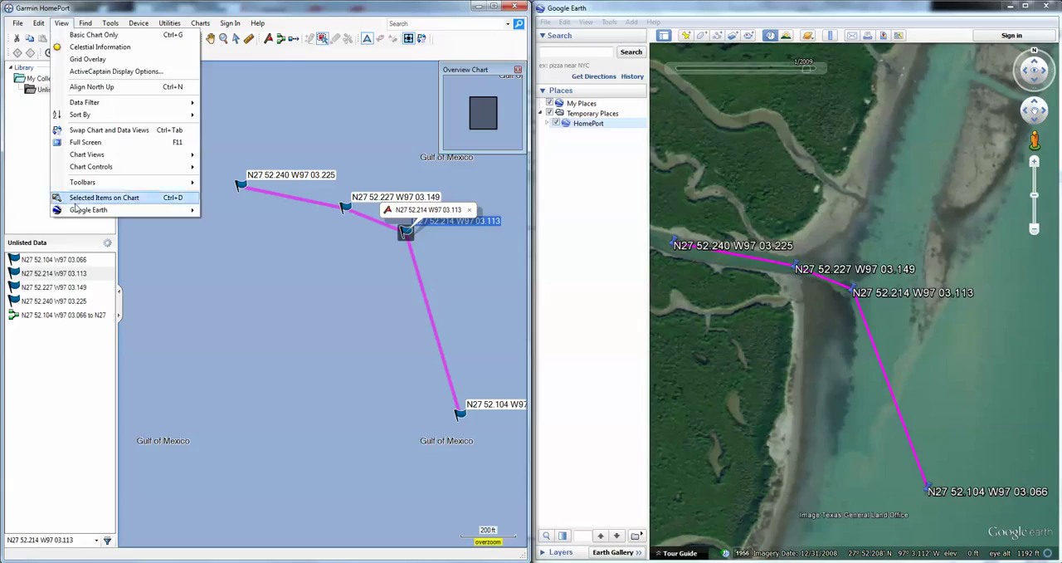
mouse_move(83, 212)
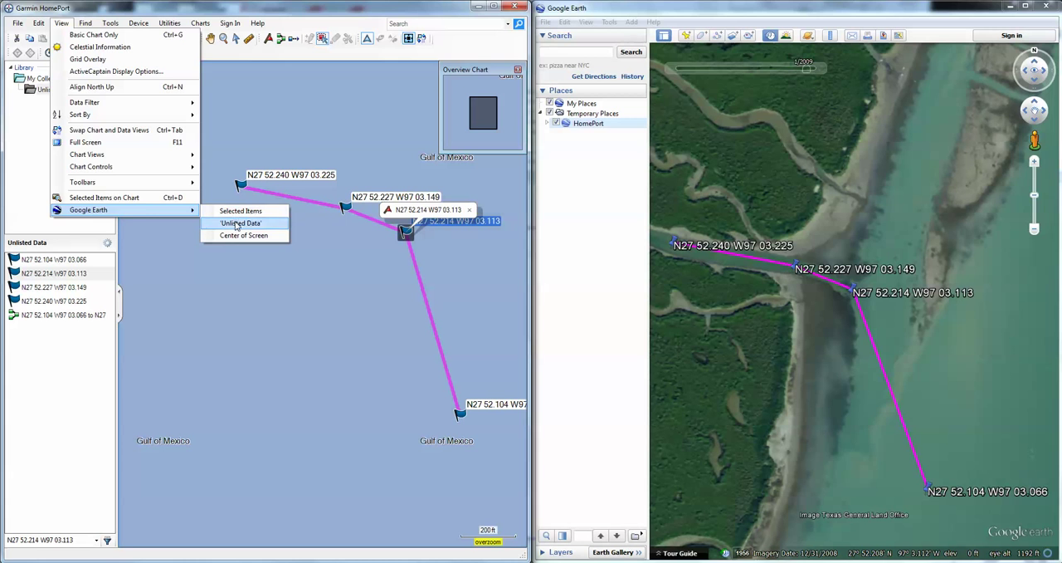
click(237, 226)
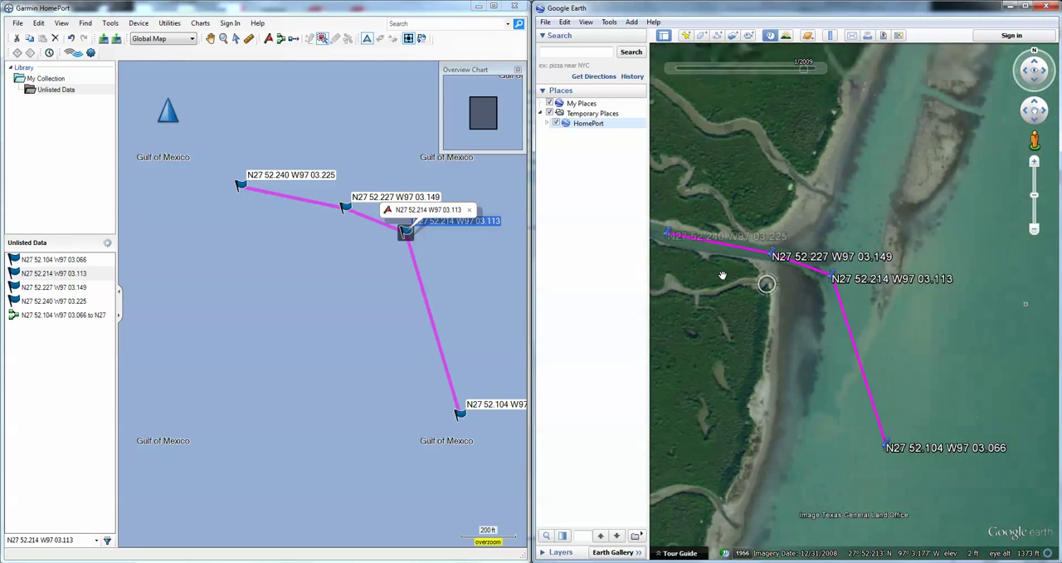
scroll(722, 275, down, 2)
drag(711, 269, 821, 270)
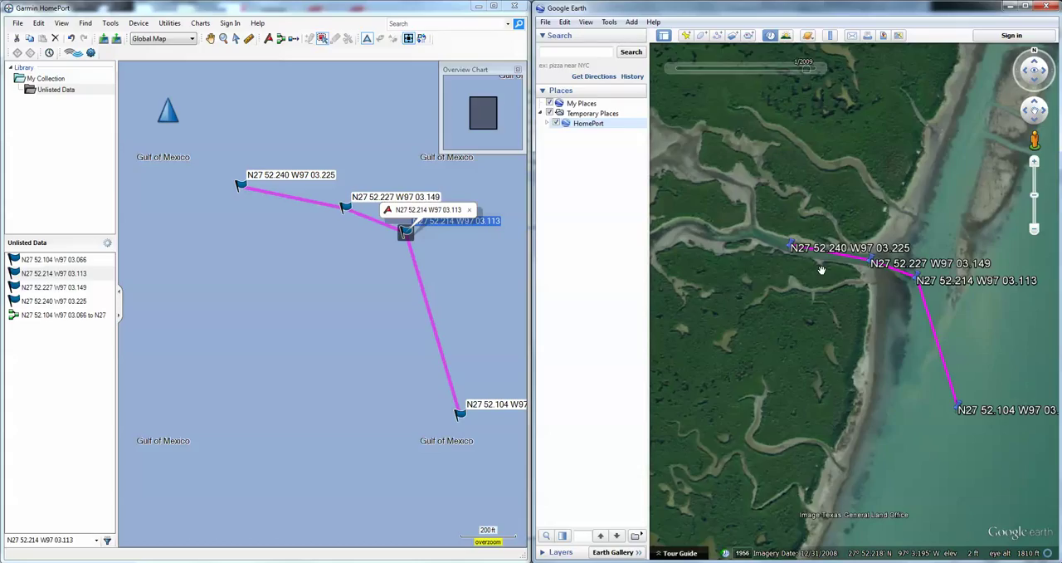
Start exporting the Unlisted Data collection from HomePort and choose the Maps folder as the destination
click(100, 12)
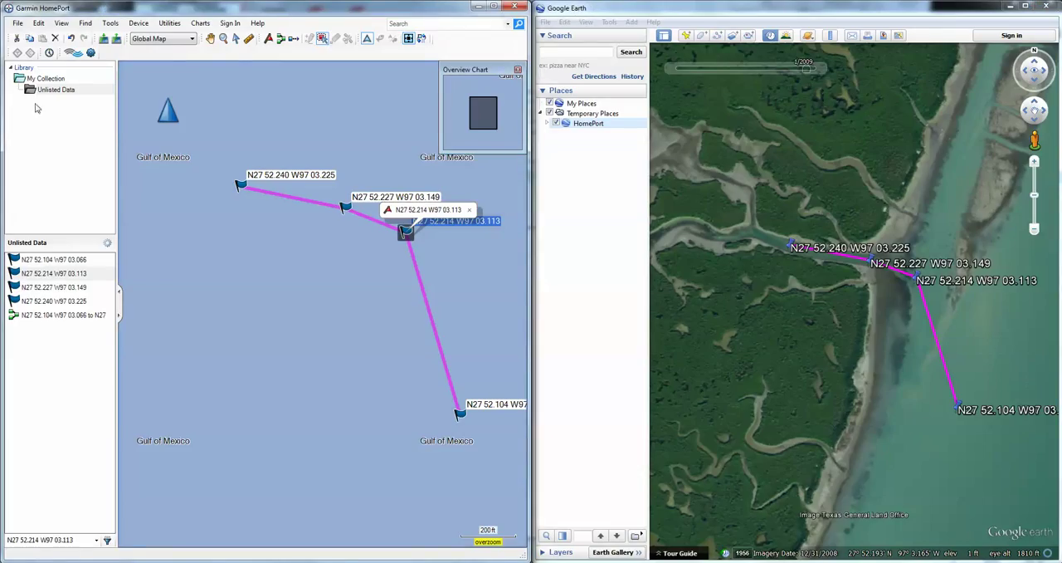
click(16, 25)
mouse_move(45, 64)
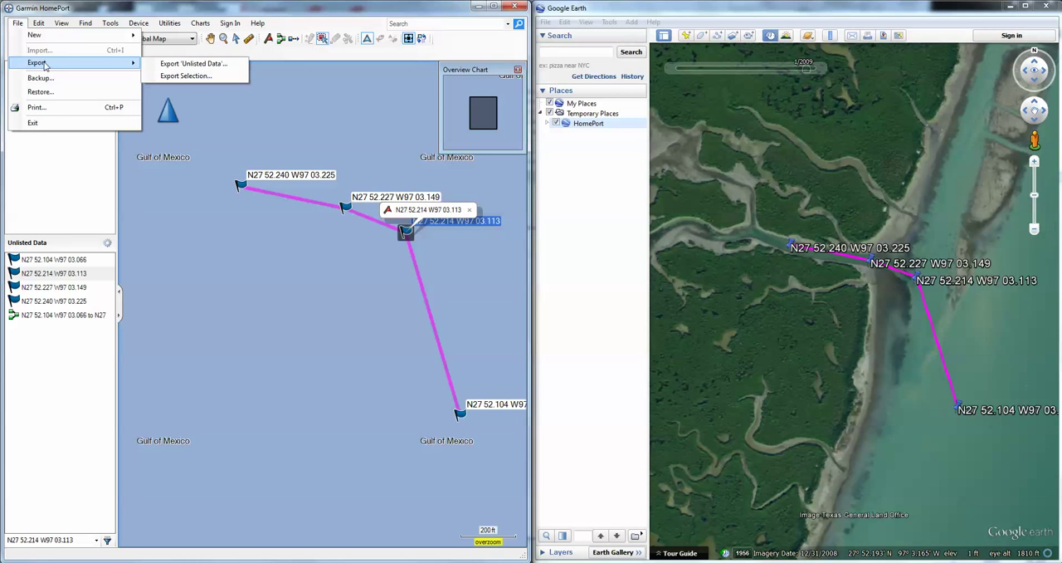
click(182, 68)
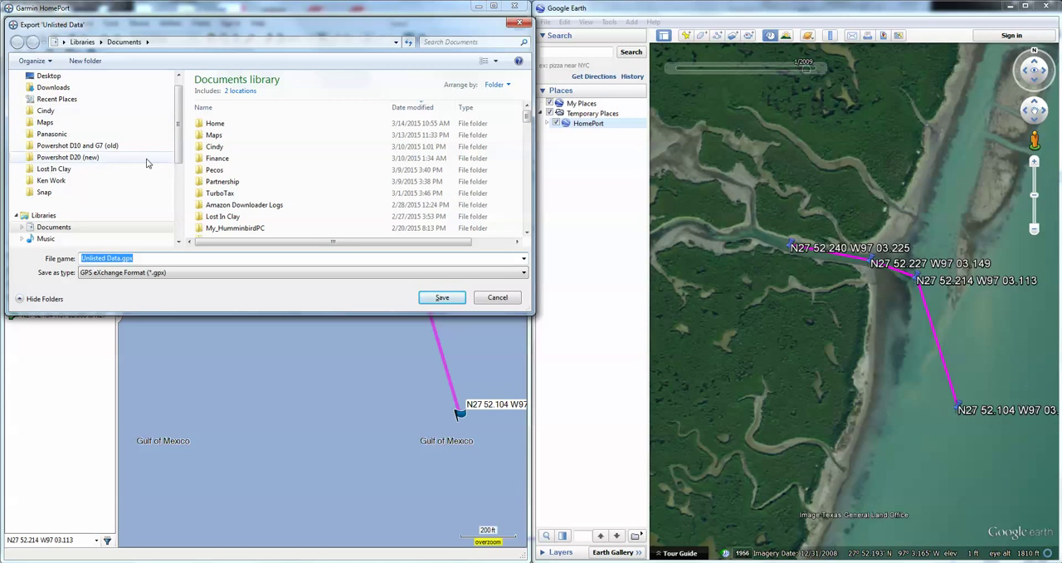
click(45, 122)
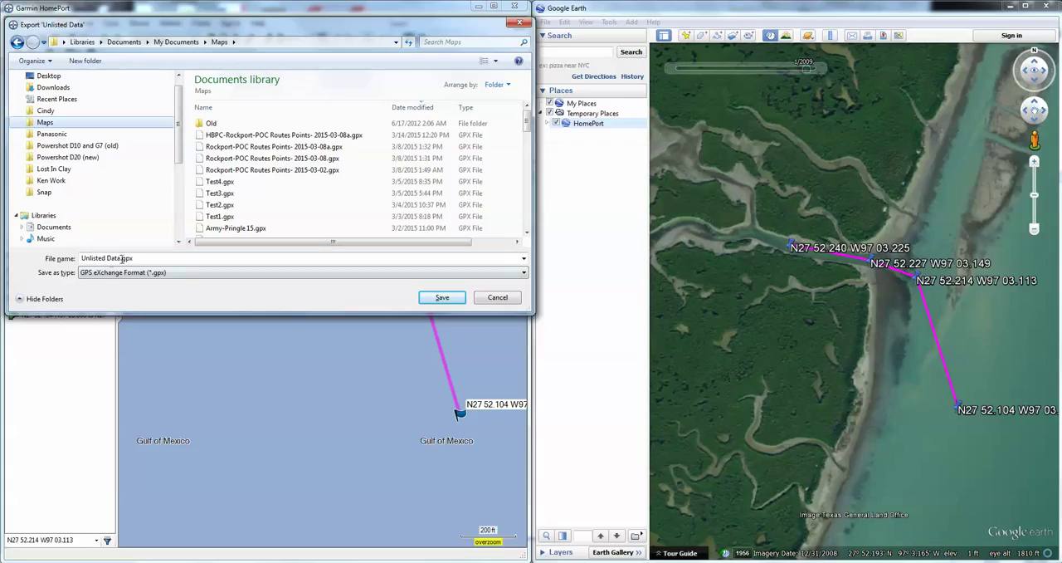
Name the export file LHLakes1.gpx and save it in GPS eXchange Format
click(121, 259)
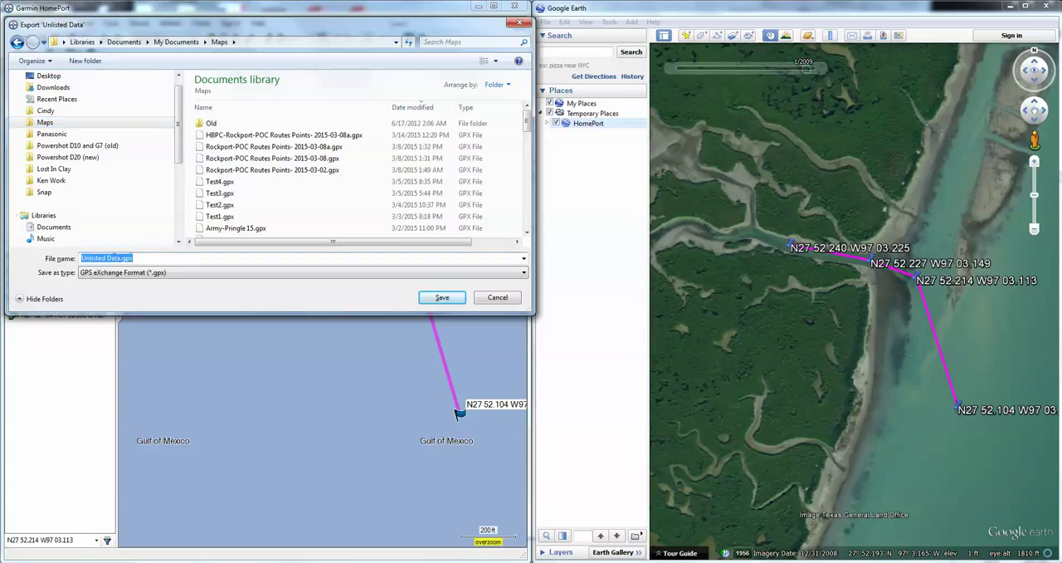
click(119, 259)
key(shift+Home)
text(LHLakw)
key(BackSpace)
text(es1)
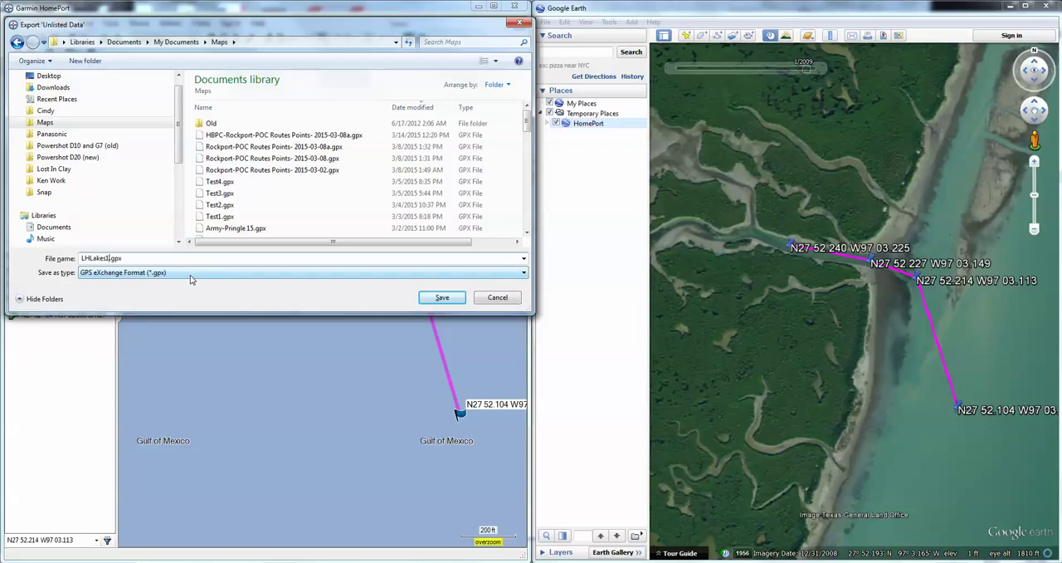
click(432, 300)
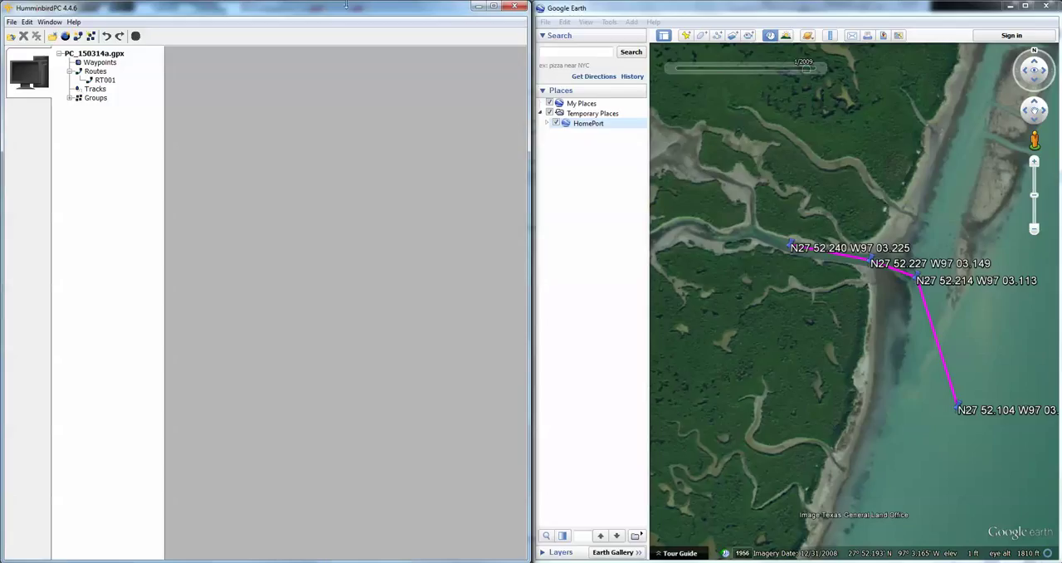
Switch to HumminbirdPC, maximize its window and close all open files, including PC_150314a.gpx
double_click(325, 7)
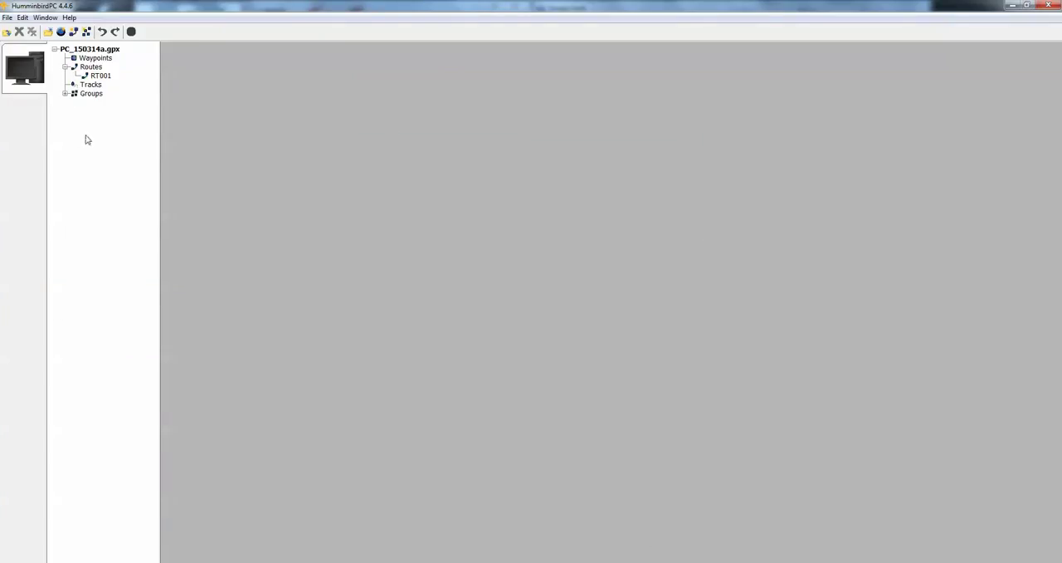
right_click(73, 49)
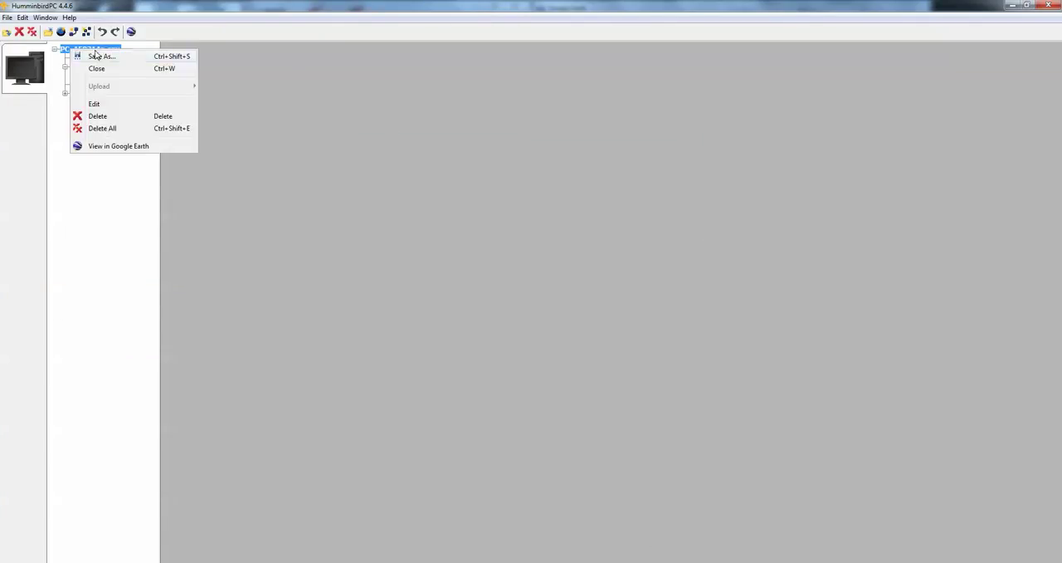
click(290, 61)
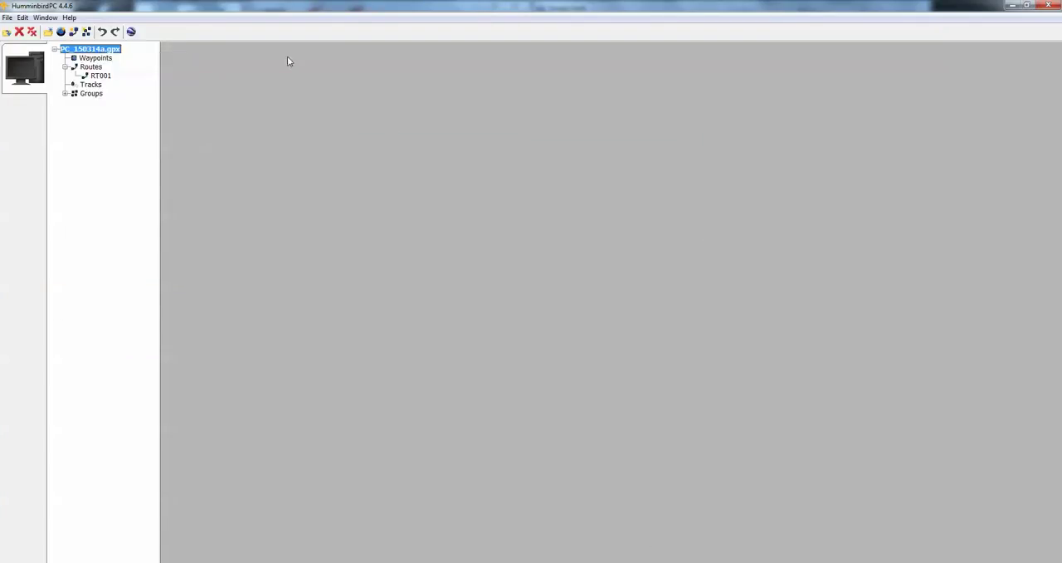
click(7, 17)
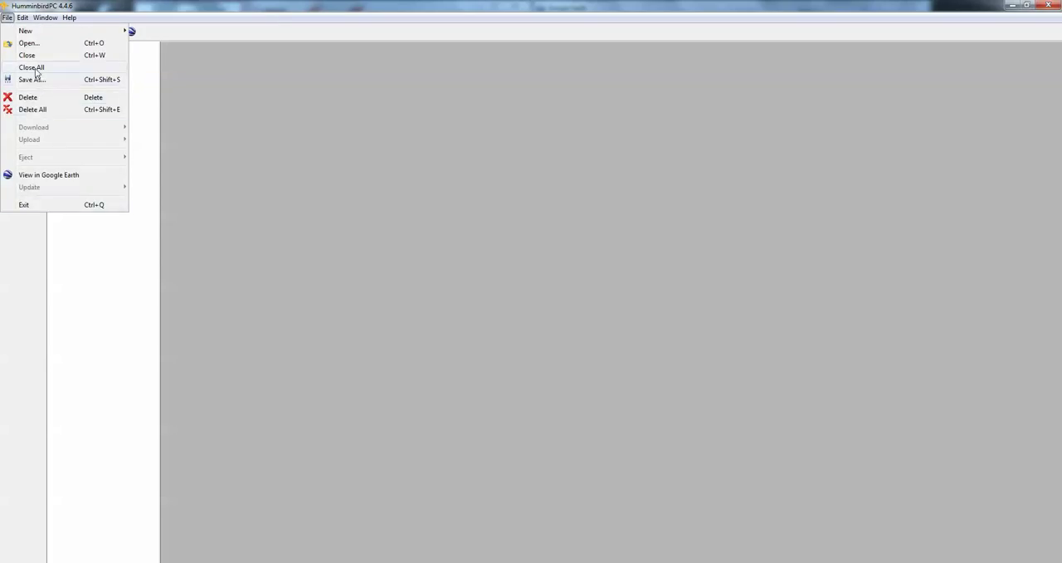
click(33, 69)
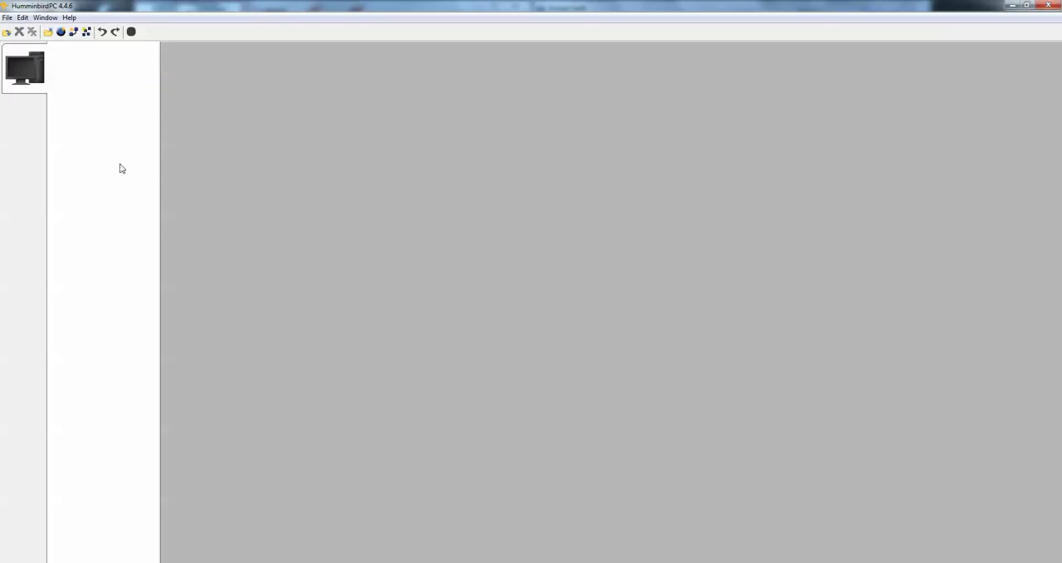
Start opening a GPX file and show the Maps folder in detail view, sorted by modification date with the newest first
click(8, 19)
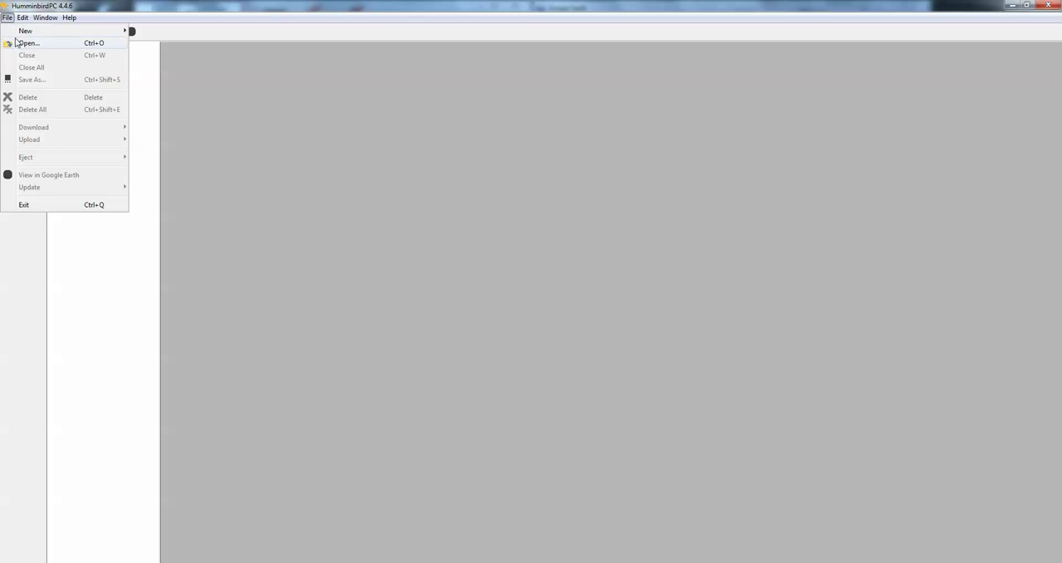
click(28, 43)
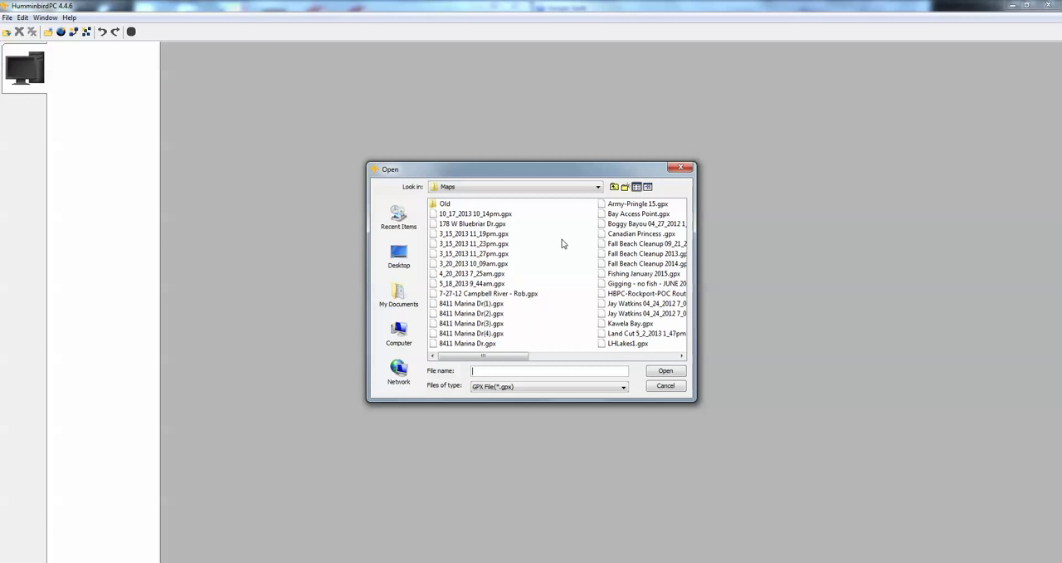
click(650, 188)
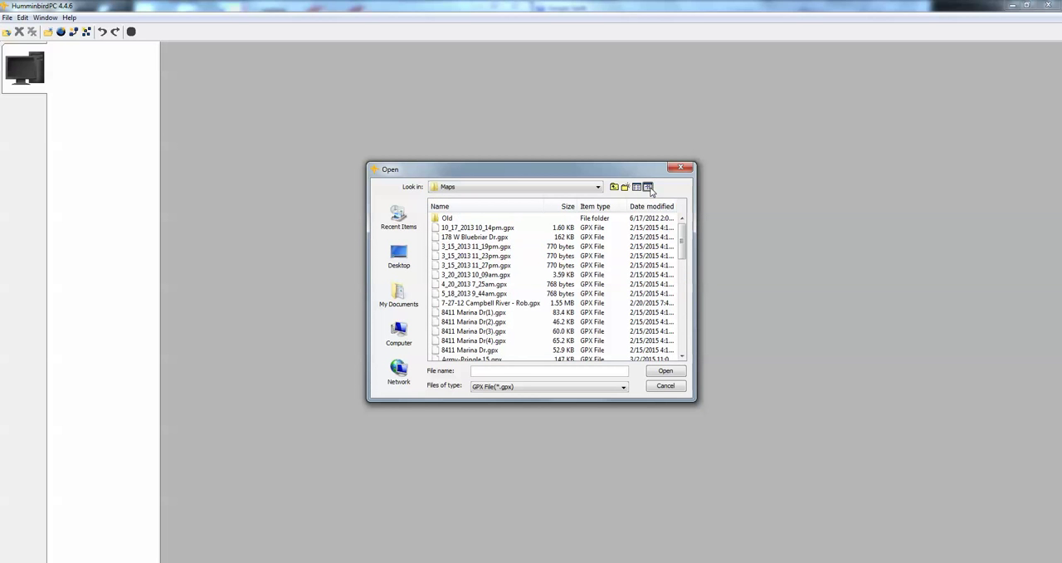
click(653, 212)
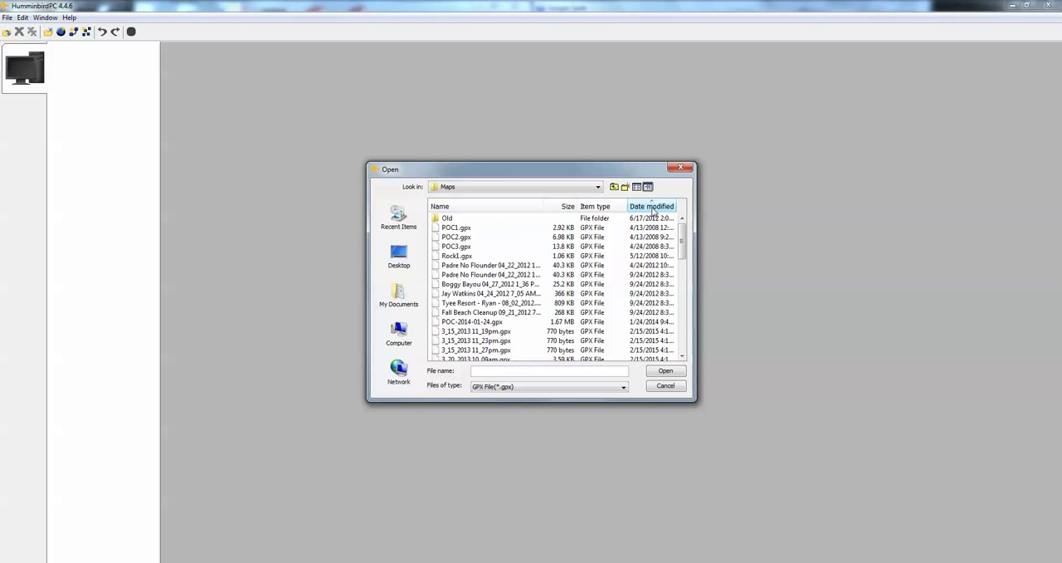
click(654, 214)
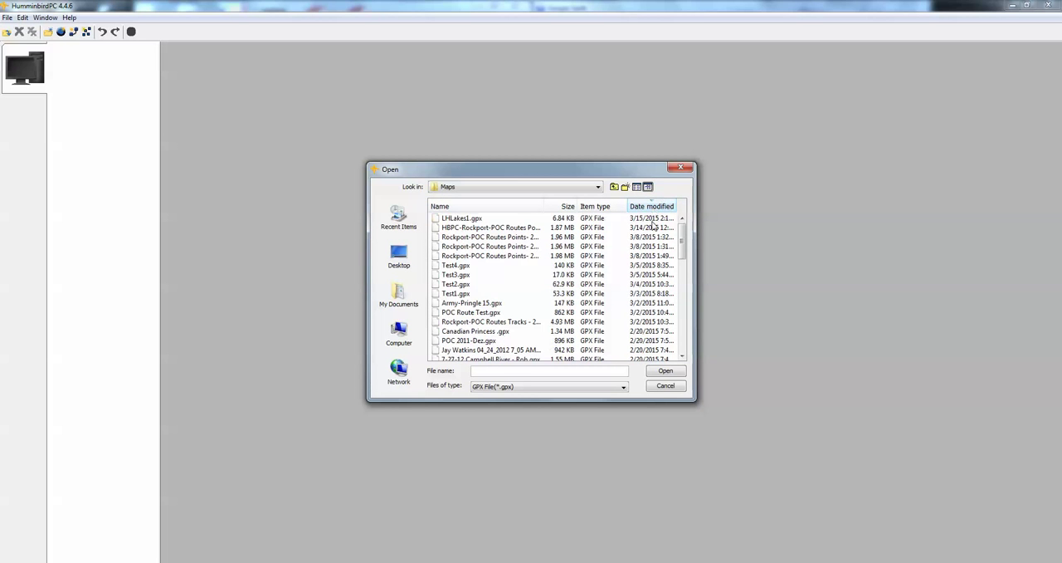
Open LHLakes1.gpx from the Maps folder and expand its tree of waypoints, routes, tracks and groups
click(462, 219)
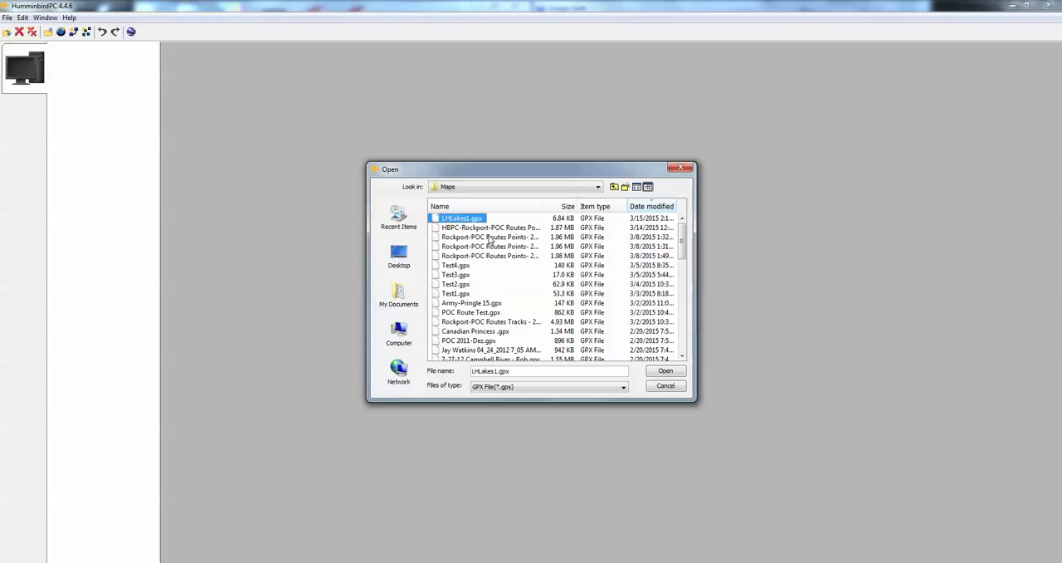
click(662, 372)
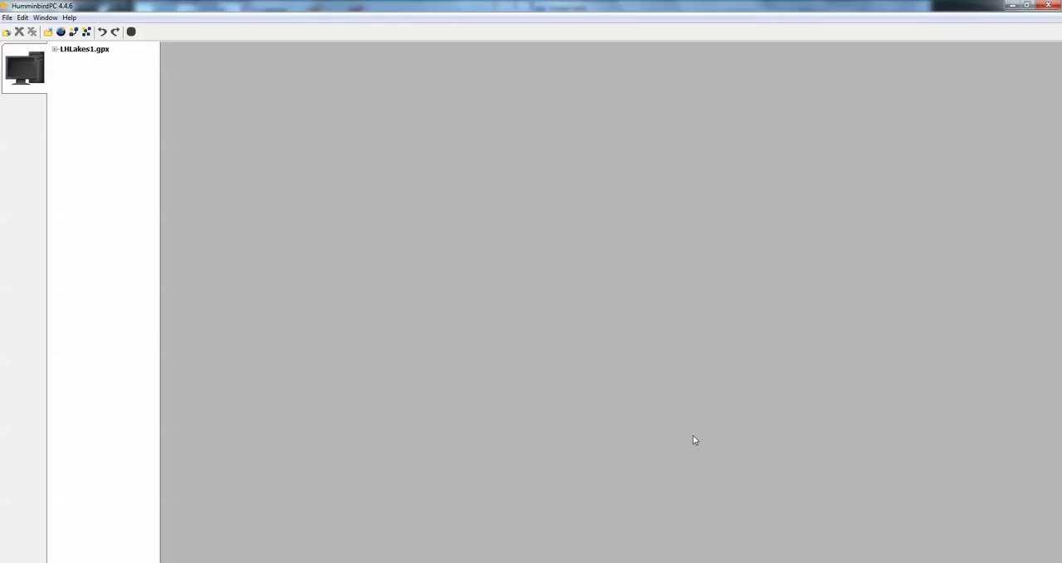
click(54, 49)
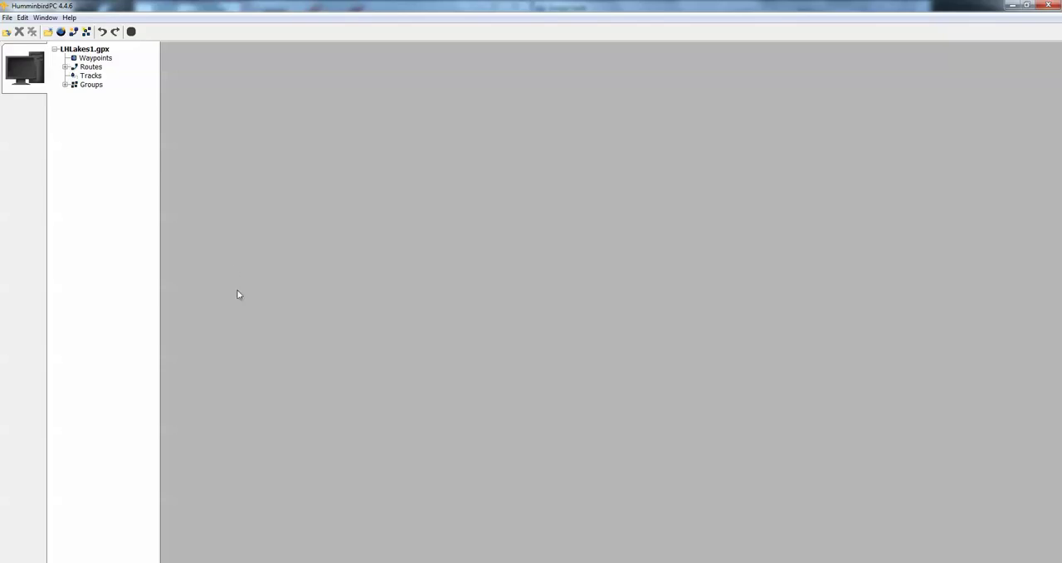